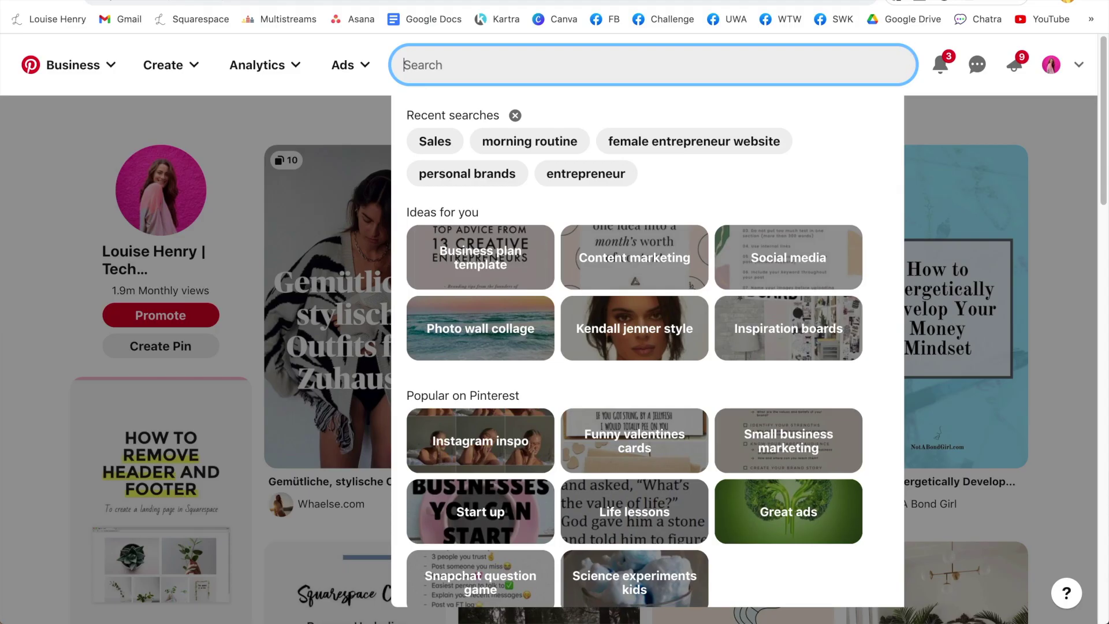
Search Pinterest for 'travel' pins.
{"action": "left_click", "coordinate": [1059, 255]}
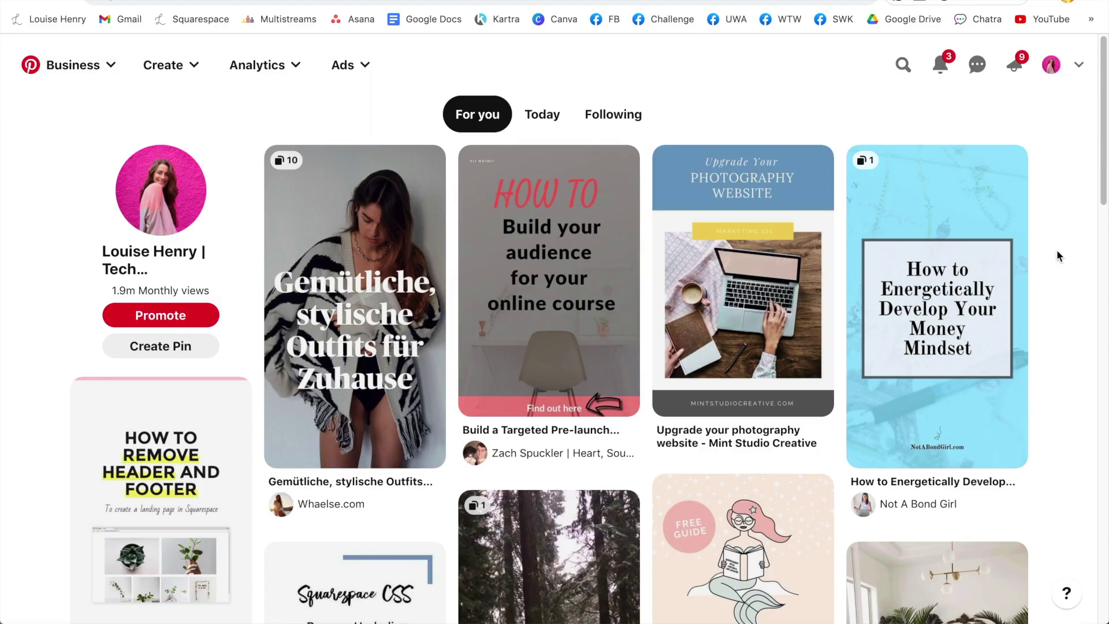
{"action": "left_click", "coordinate": [903, 64]}
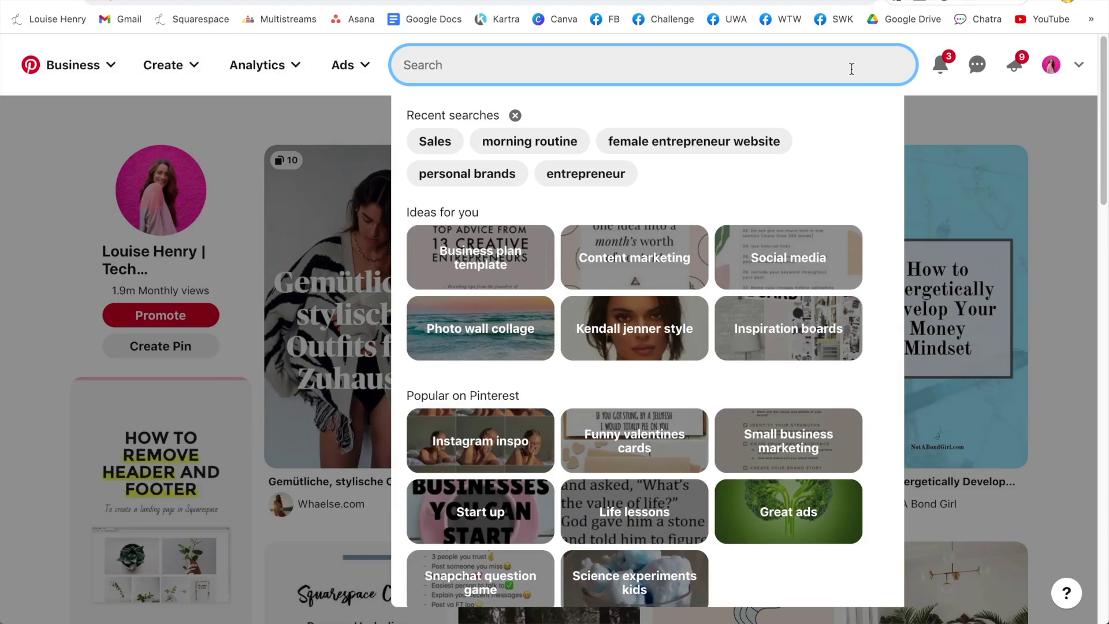
{"action": "type", "text": "travel"}
{"action": "key", "text": "Return"}
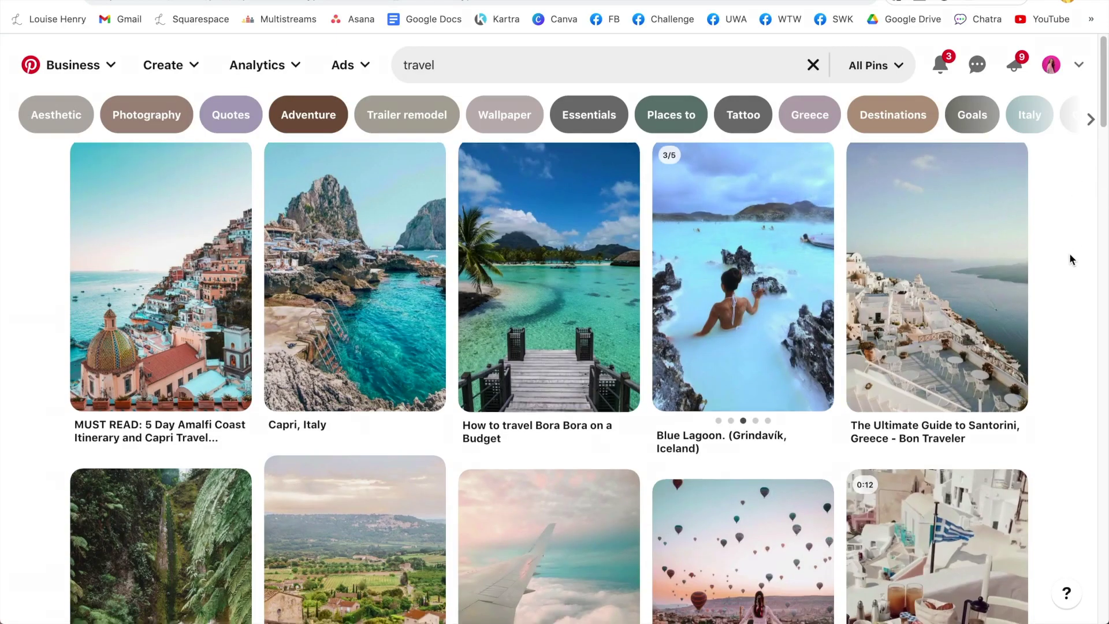
Scroll through the travel pin results, then return to the Pinterest home feed.
{"action": "scroll", "coordinate": [1069, 253], "scroll_direction": "down", "scroll_amount": 1}
{"action": "scroll", "coordinate": [1070, 253], "scroll_direction": "down", "scroll_amount": 2}
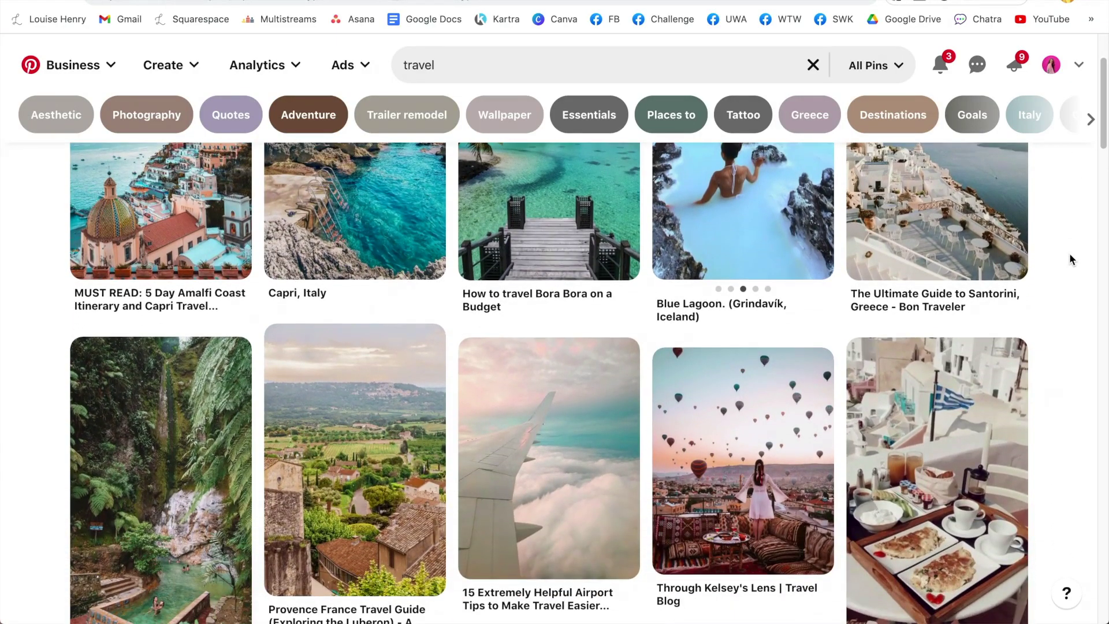
{"action": "scroll", "coordinate": [1065, 272], "scroll_direction": "down", "scroll_amount": 5}
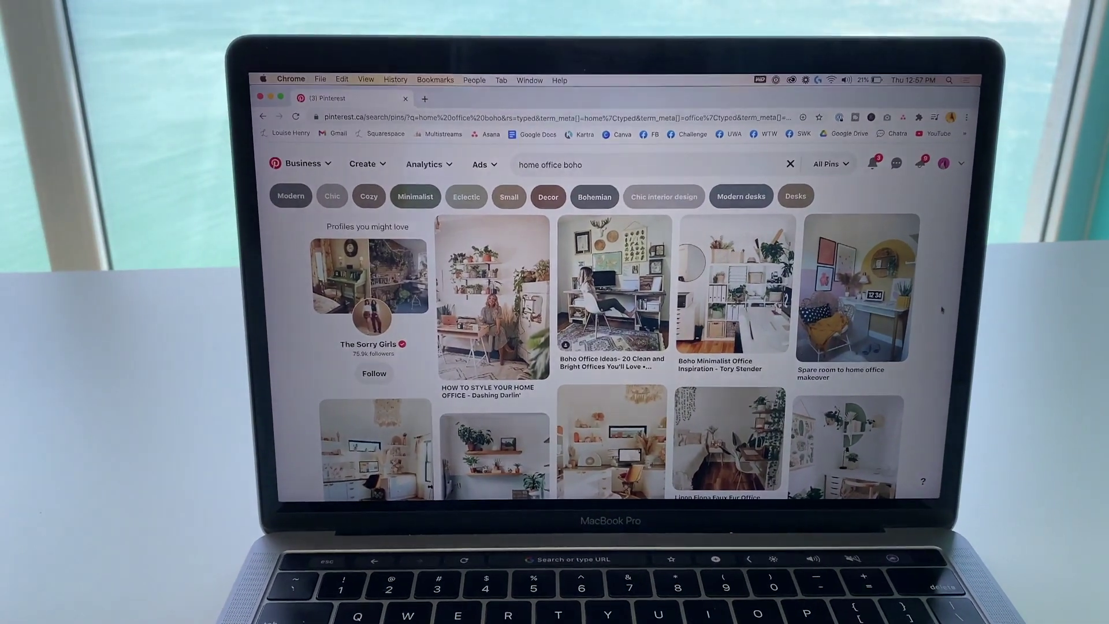
{"action": "scroll", "coordinate": [945, 314], "scroll_direction": "down", "scroll_amount": 1}
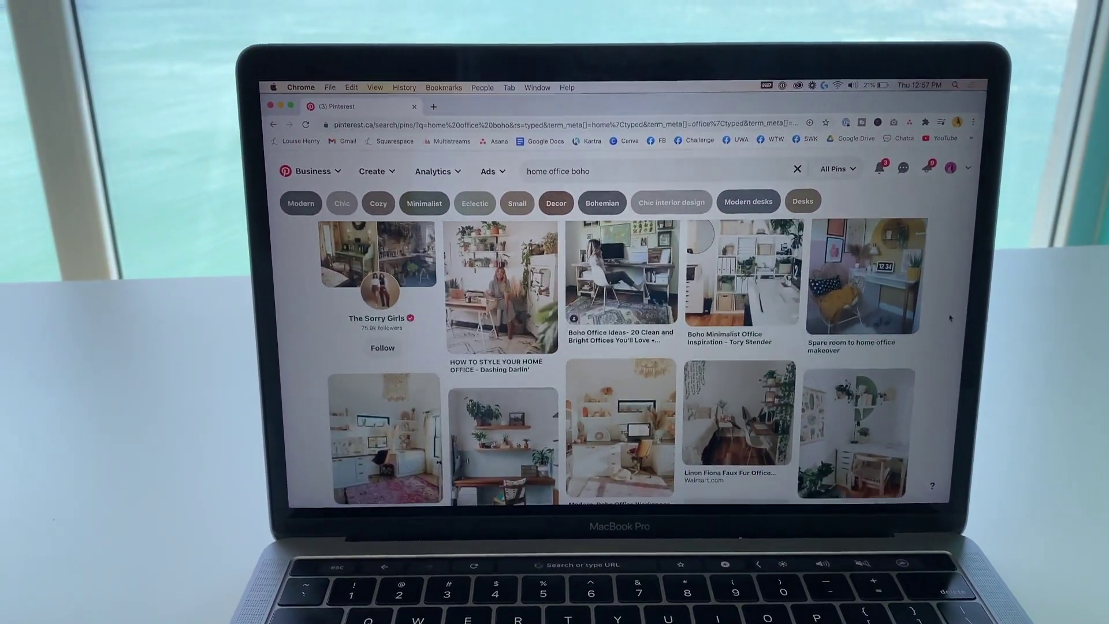
{"action": "scroll", "coordinate": [949, 318], "scroll_direction": "down", "scroll_amount": 5}
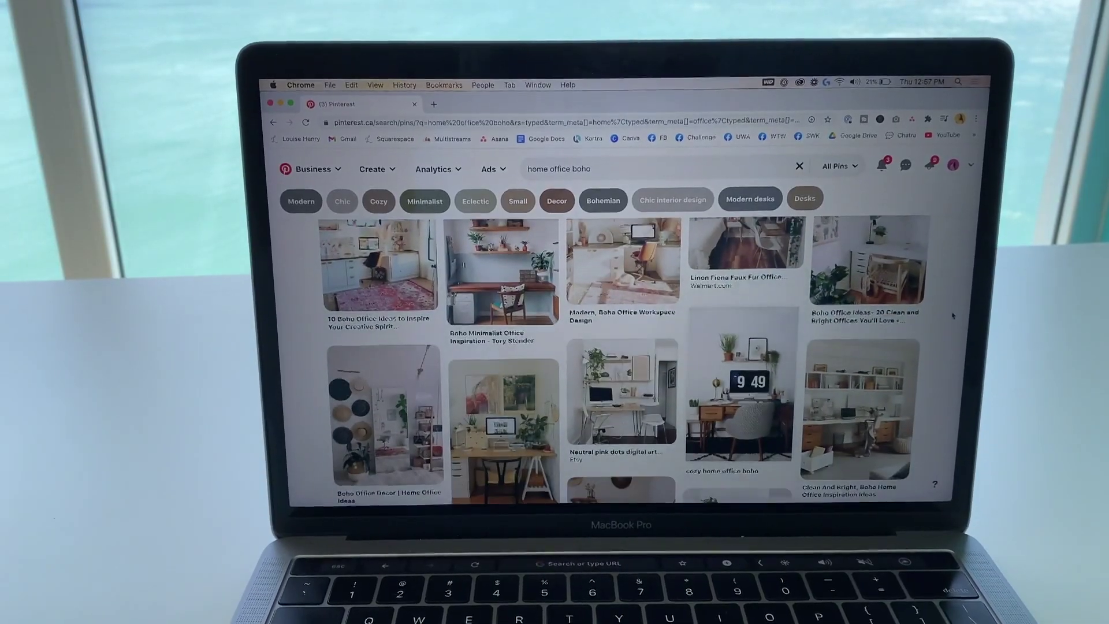
{"action": "scroll", "coordinate": [951, 315], "scroll_direction": "down", "scroll_amount": 3}
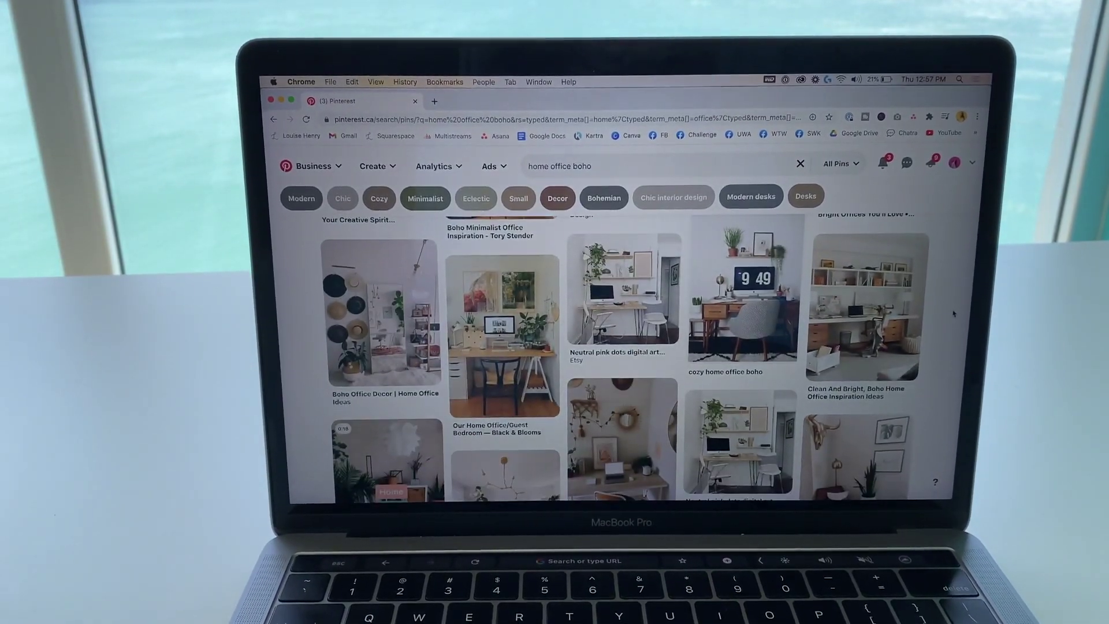
{"action": "scroll", "coordinate": [954, 314], "scroll_direction": "up", "scroll_amount": 4}
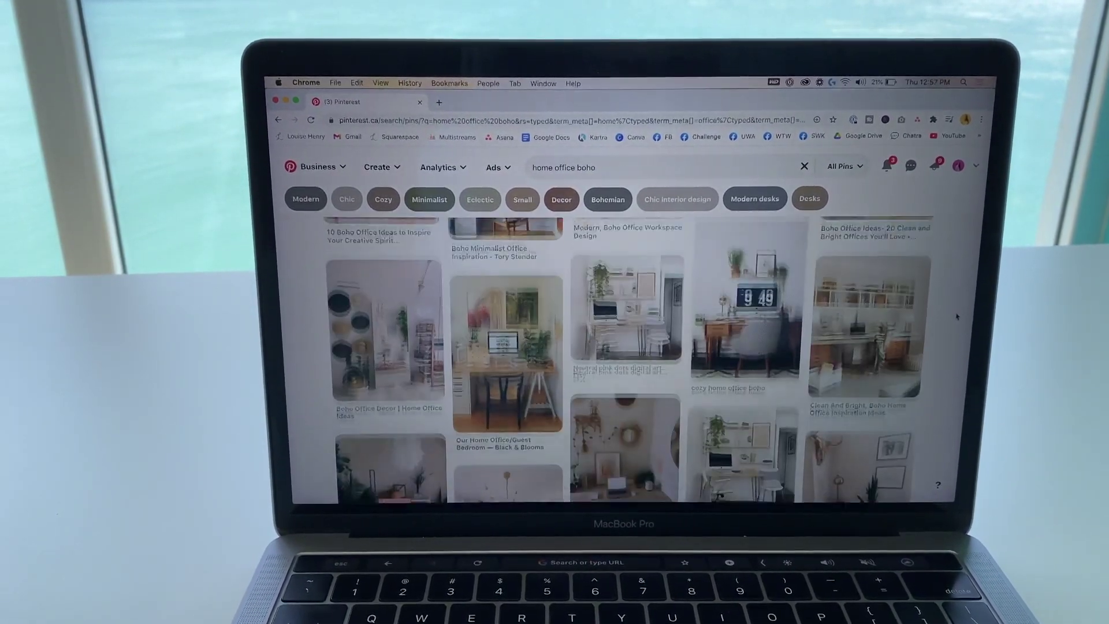
{"action": "left_click", "coordinate": [806, 167]}
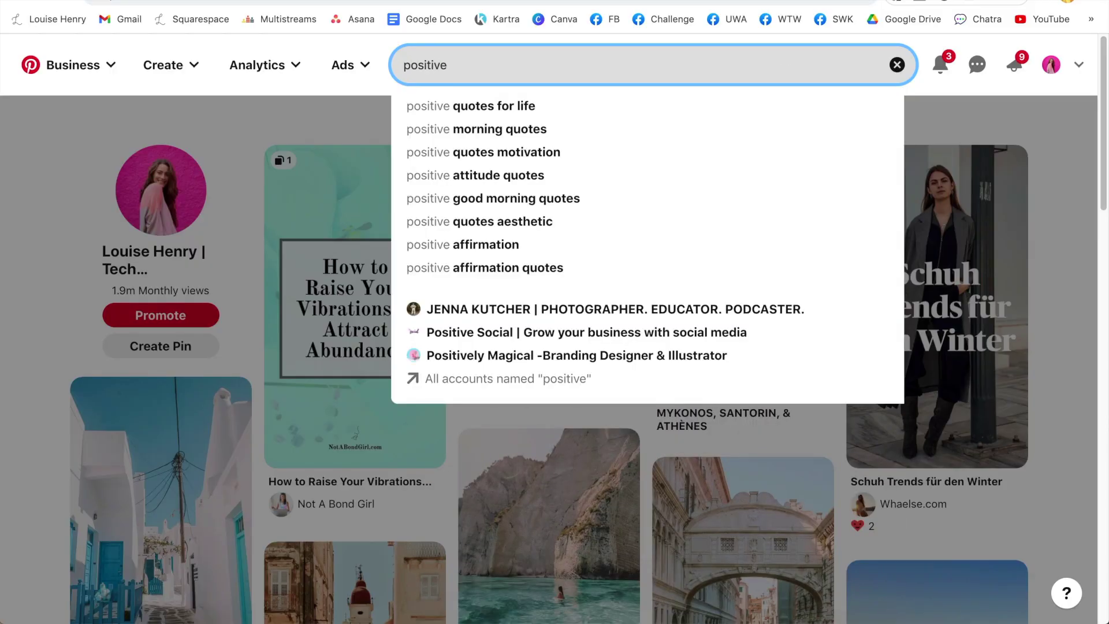
Run the 'positive' search and scroll through the affirmation and quote pins.
{"action": "key", "text": "Return"}
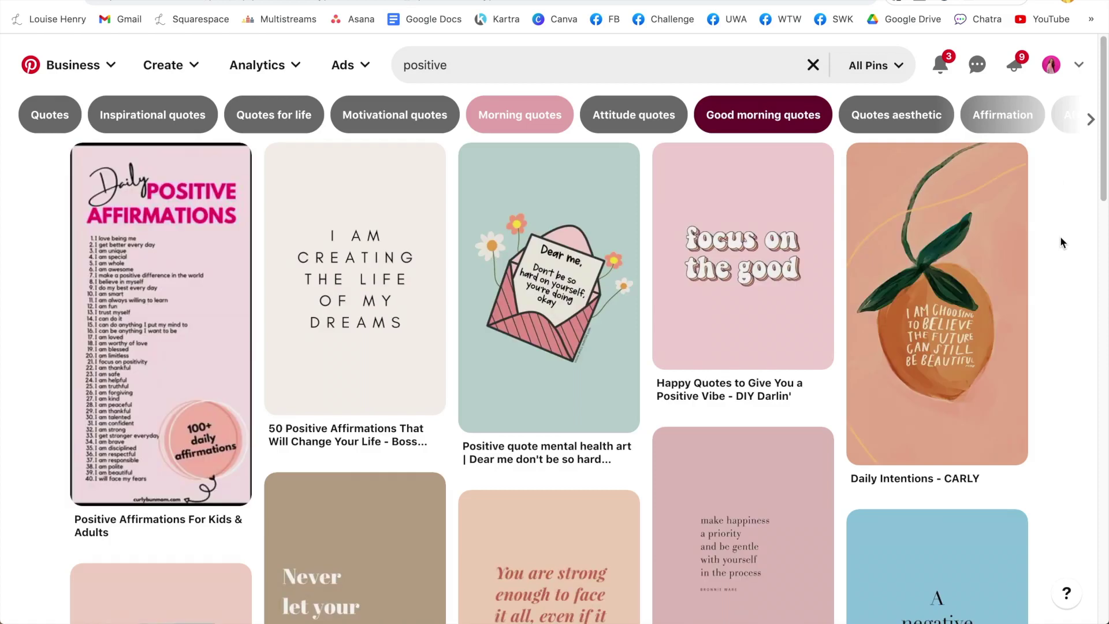
{"action": "scroll", "coordinate": [1060, 237], "scroll_direction": "down", "scroll_amount": 3}
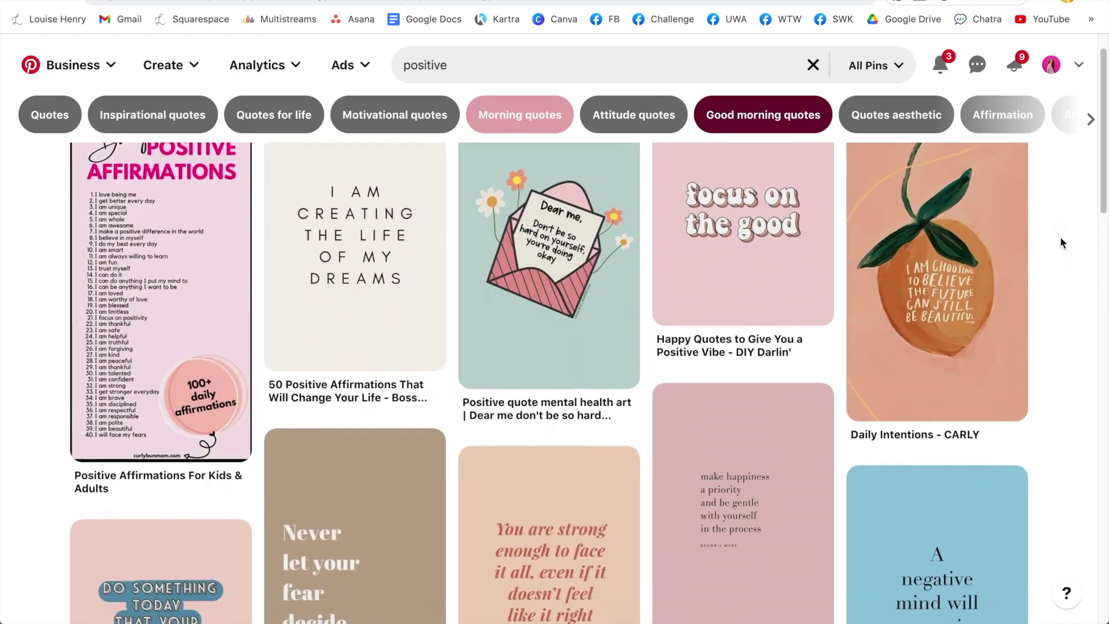
{"action": "scroll", "coordinate": [1060, 237], "scroll_direction": "down", "scroll_amount": 5}
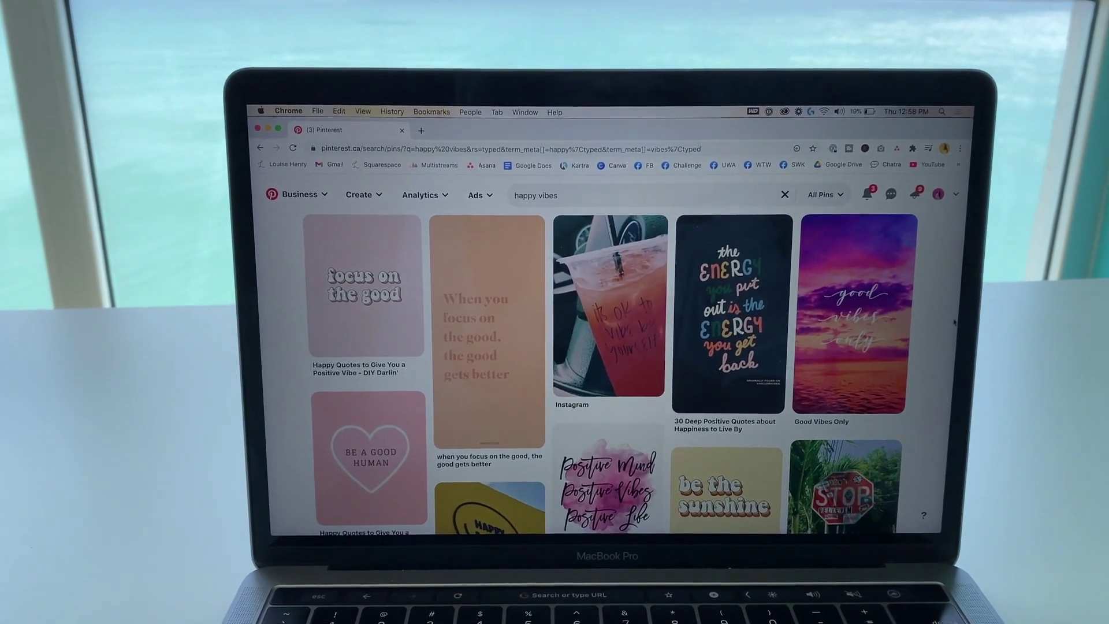
{"action": "scroll", "coordinate": [952, 325], "scroll_direction": "down", "scroll_amount": 4}
{"action": "scroll", "coordinate": [956, 319], "scroll_direction": "down", "scroll_amount": 8}
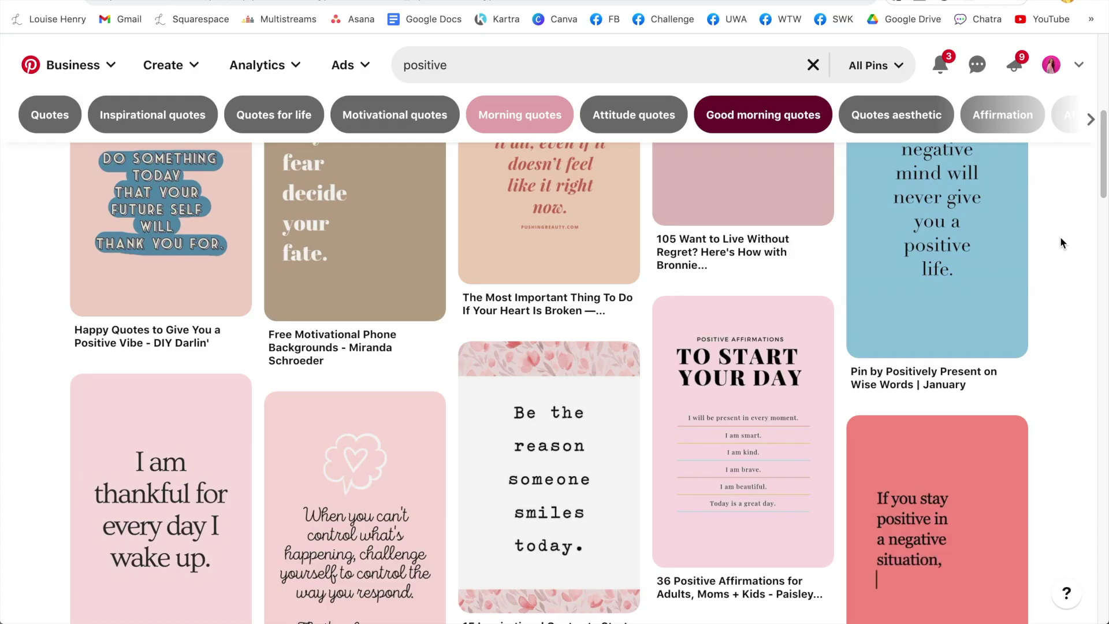
{"action": "scroll", "coordinate": [1060, 237], "scroll_direction": "down", "scroll_amount": 10}
{"action": "scroll", "coordinate": [1071, 286], "scroll_direction": "down", "scroll_amount": 7}
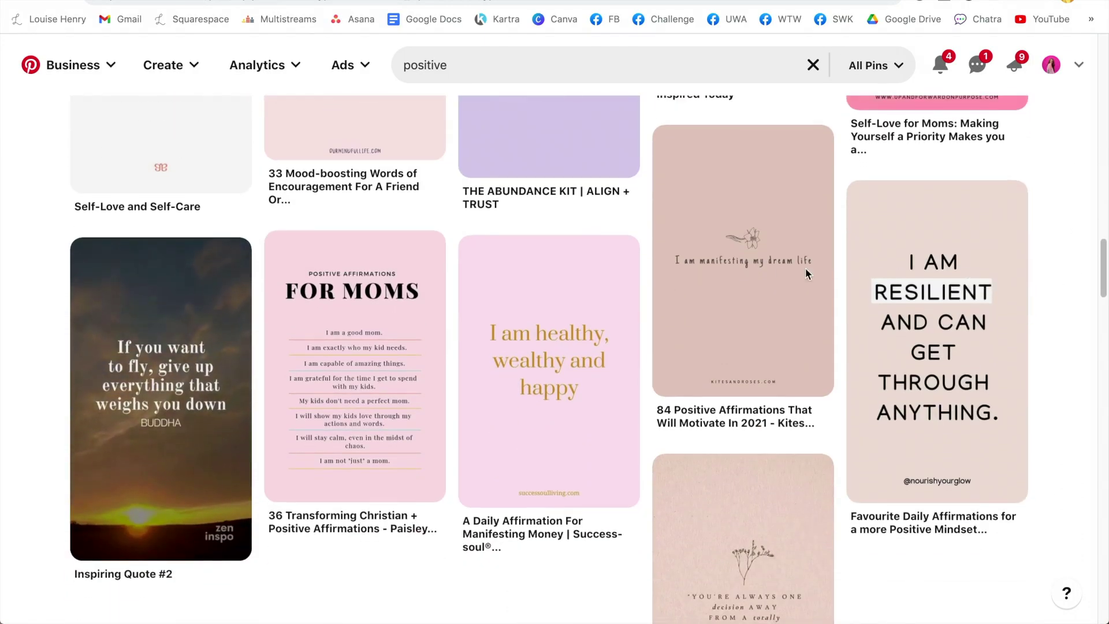
Save the dream-life affirmation pin image as 'inspo board 1'.
{"action": "left_click", "coordinate": [743, 245]}
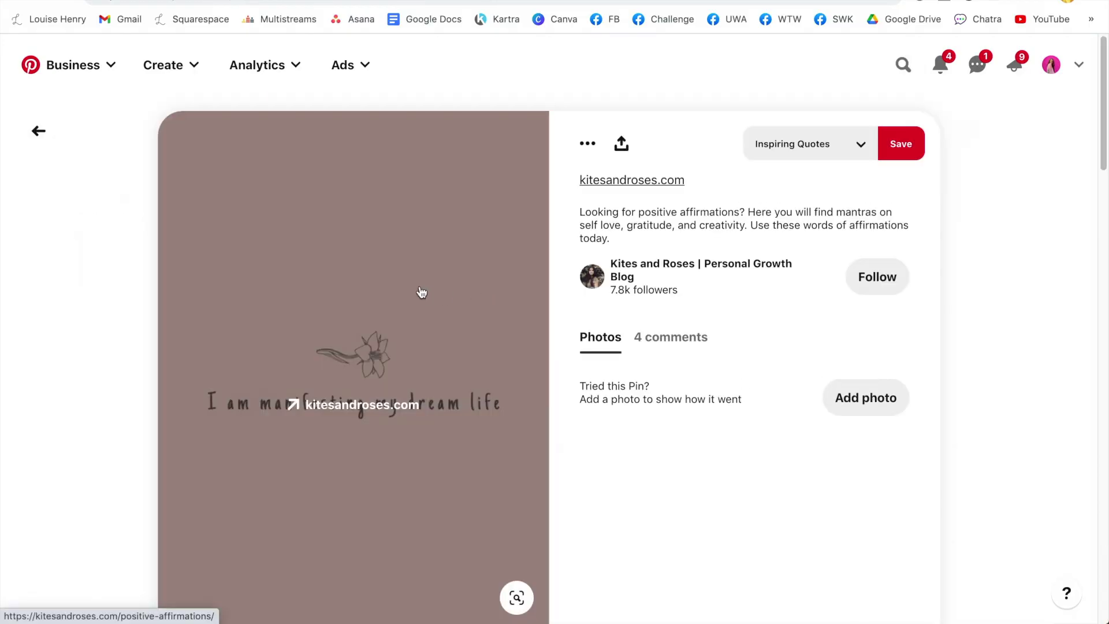
{"action": "right_click", "coordinate": [422, 293]}
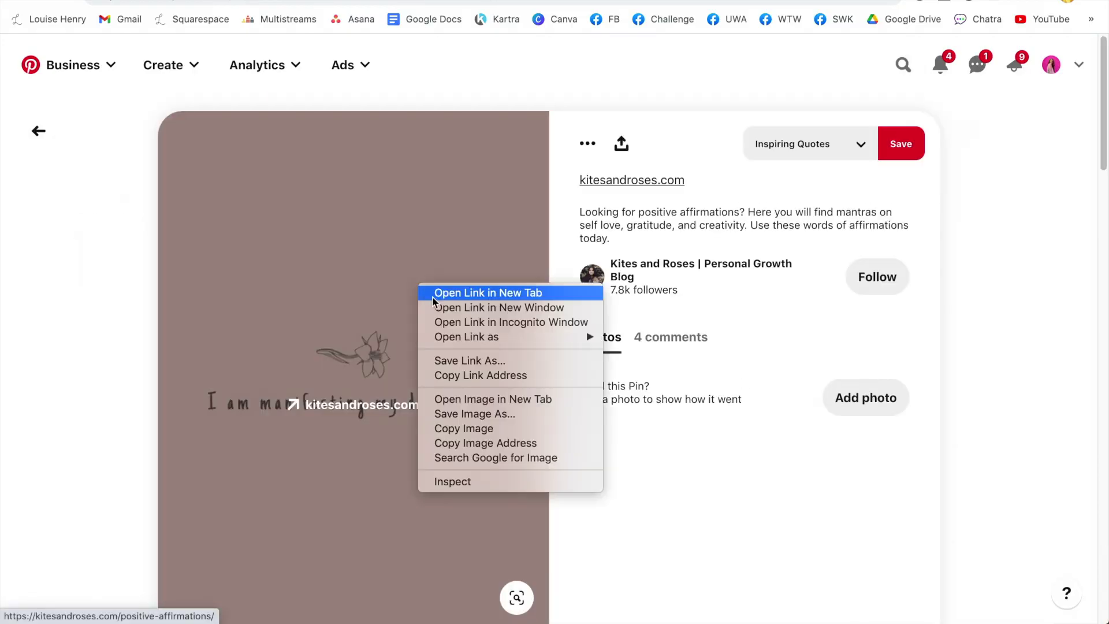
{"action": "left_click", "coordinate": [474, 413]}
{"action": "type", "text": "inspo board 1"}
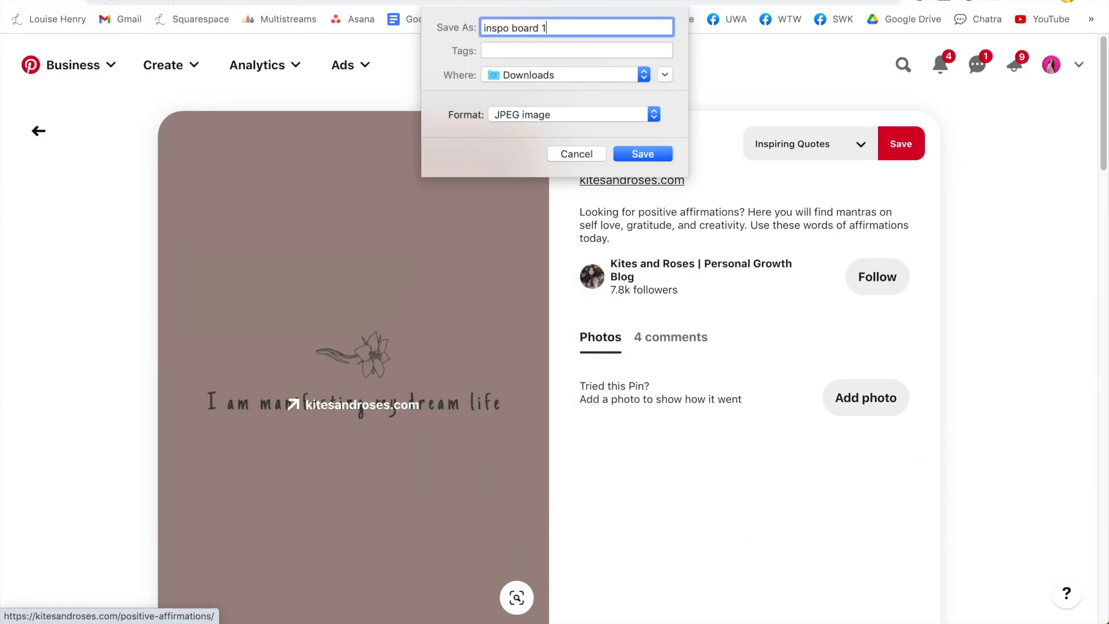
{"action": "key", "text": "Return"}
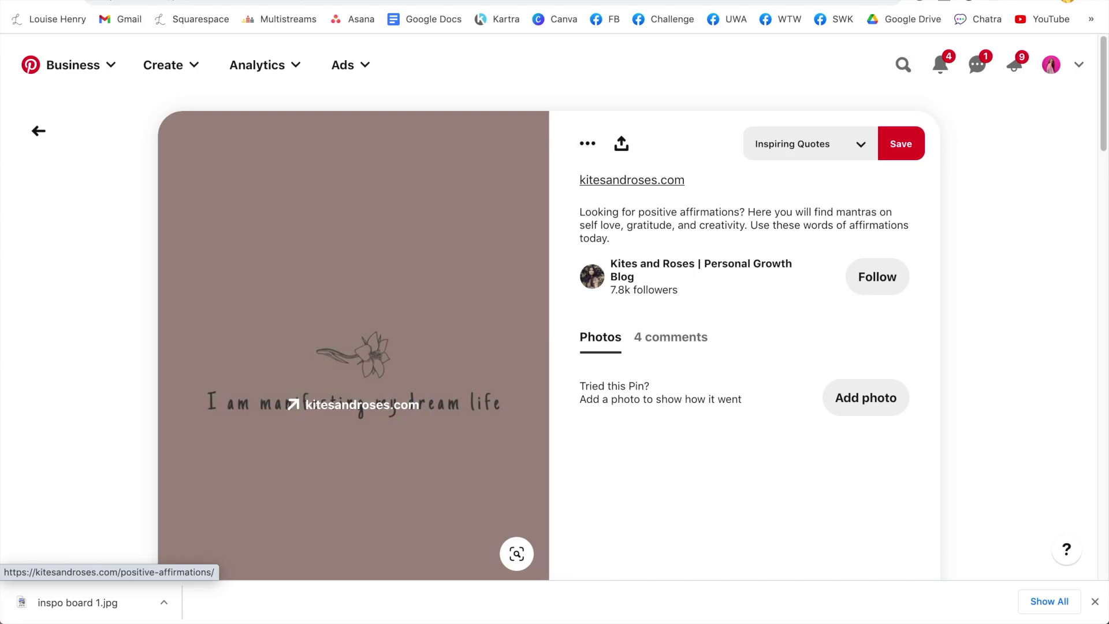
Save the girl-on-yellow-jeep beach photo as 'inspo board 2'.
{"action": "key", "text": "alt+Left"}
{"action": "left_click", "coordinate": [956, 345]}
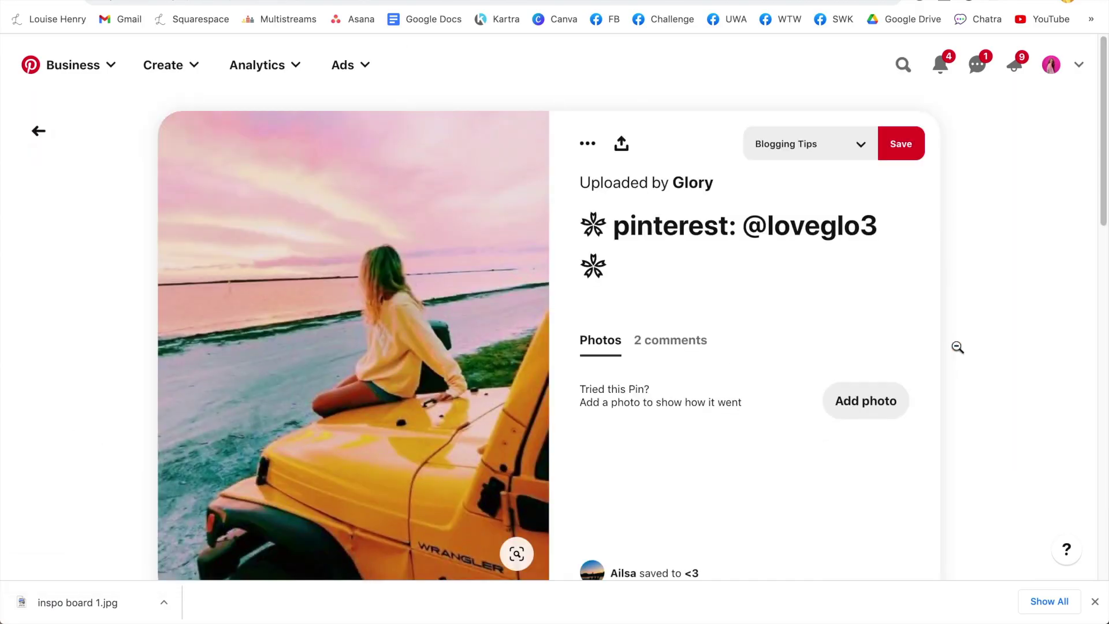
{"action": "right_click", "coordinate": [399, 370]}
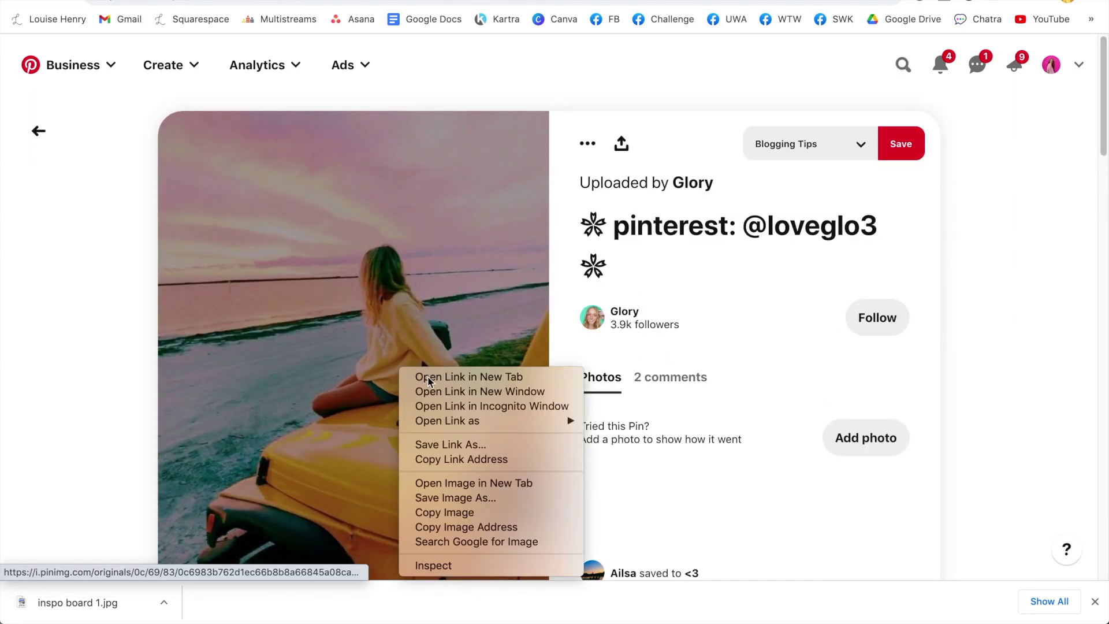
{"action": "left_click", "coordinate": [456, 501]}
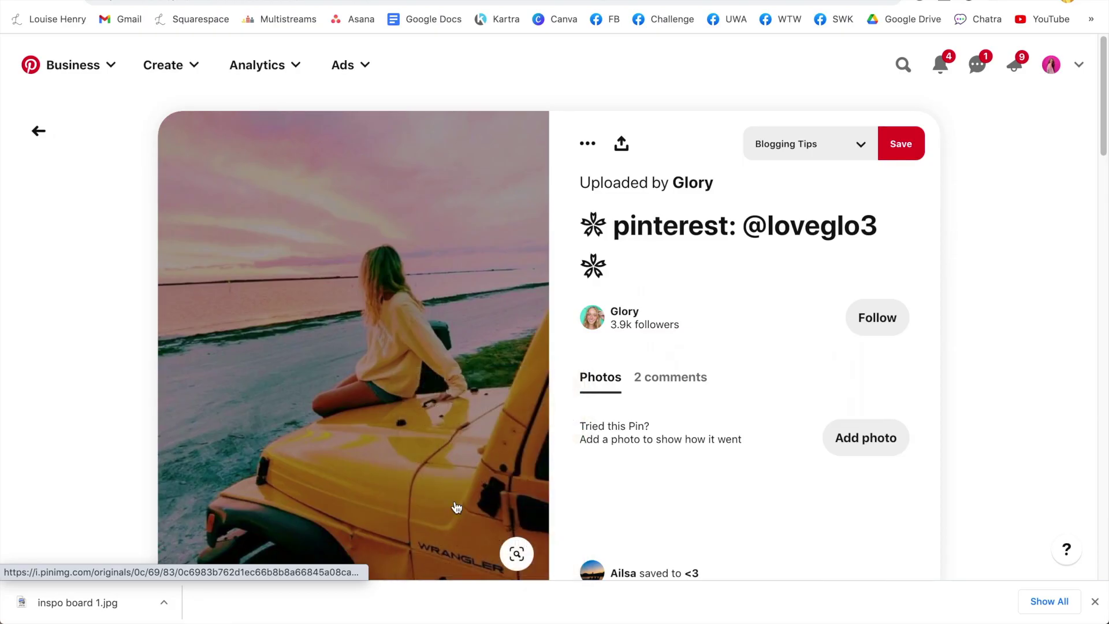
{"action": "type", "text": "inspo b"}
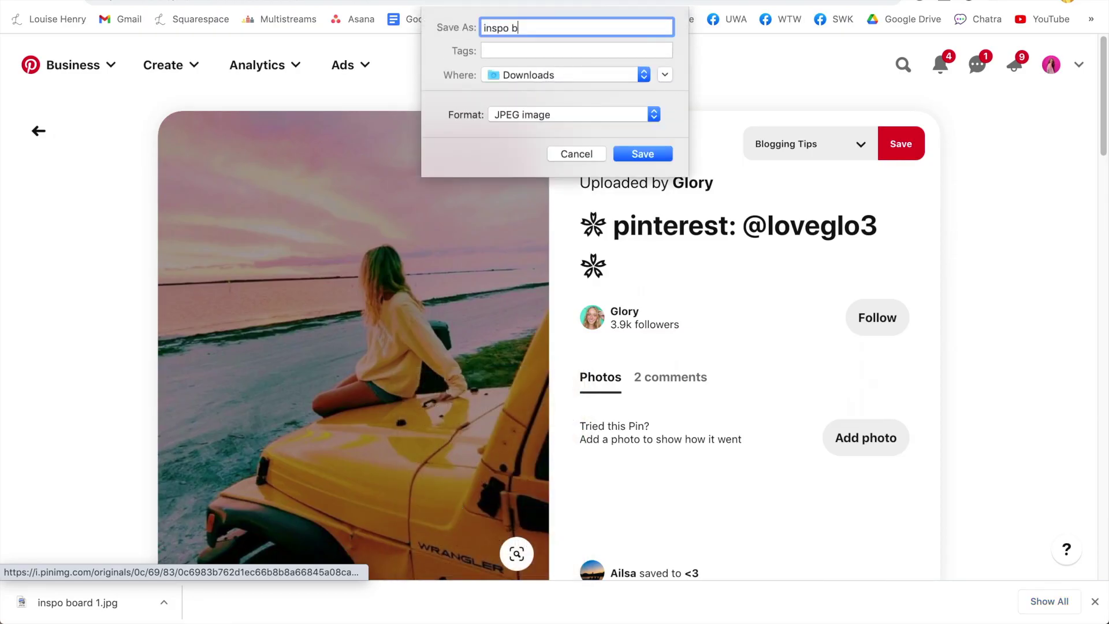
{"action": "type", "text": "oard 2"}
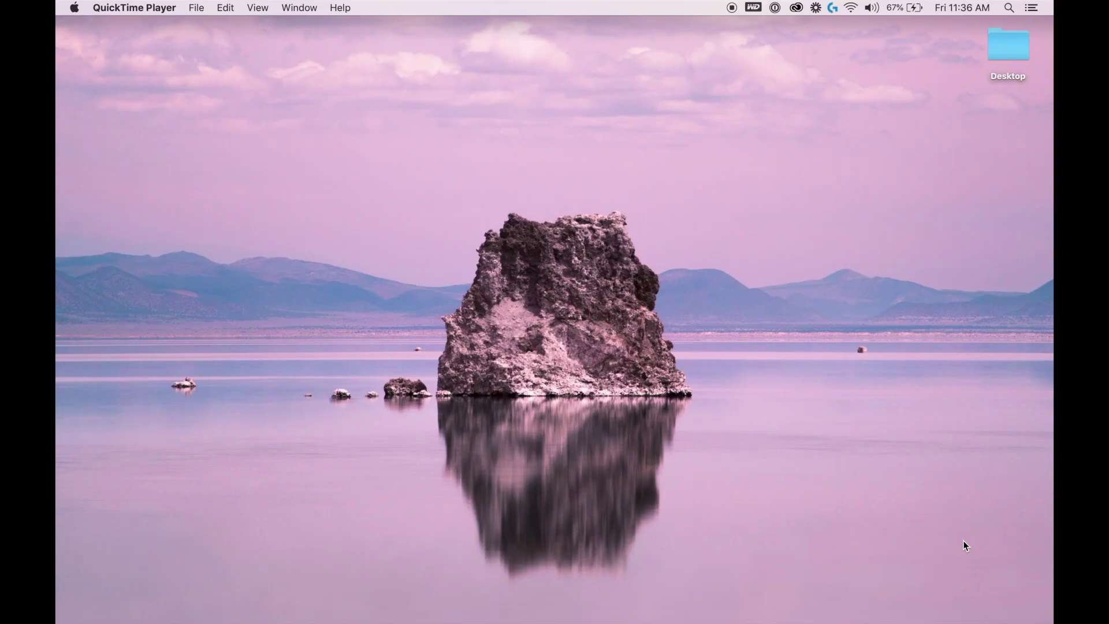
Take a full-screen 1440 × 875 screenshot of the desktop with Cmd+Shift+4.
{"action": "key", "text": "super+shift+4"}
{"action": "left_click_drag", "start_coordinate": [56, 16], "coordinate": [1054, 622]}
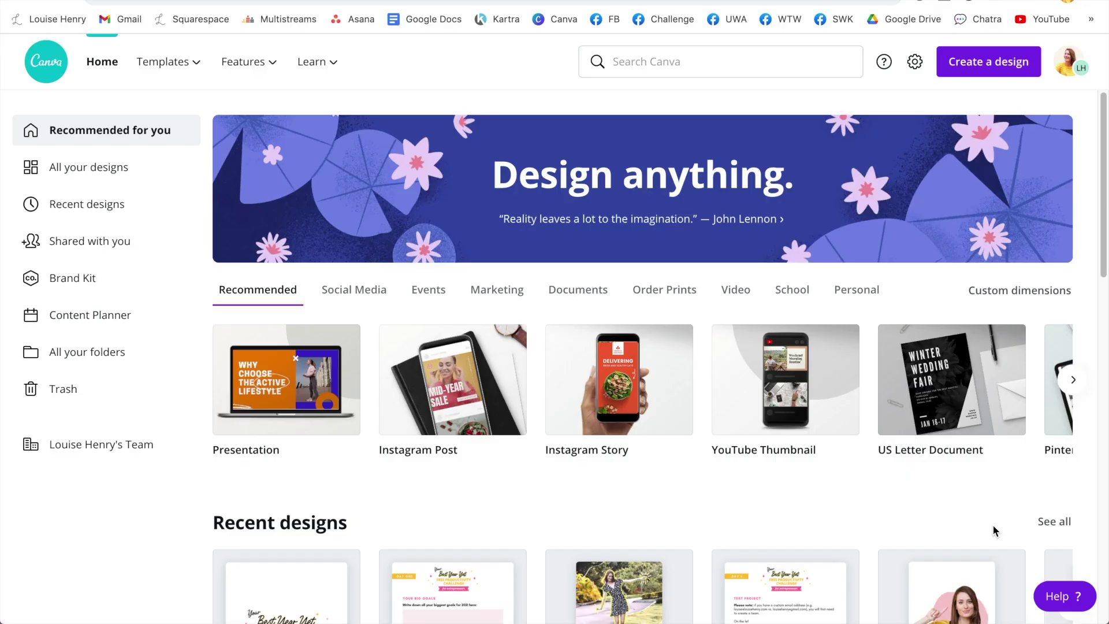
Create a 2880 × 1754 px design from the desktop screenshot, then delete the screenshot from the page.
{"action": "left_click", "coordinate": [989, 77]}
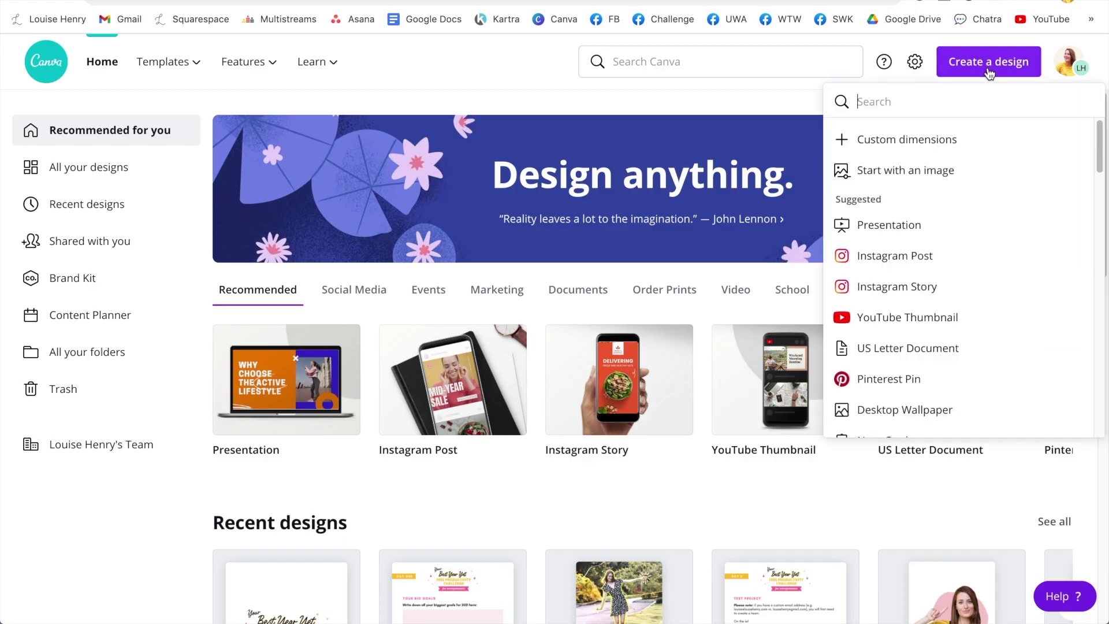
{"action": "left_click", "coordinate": [930, 182]}
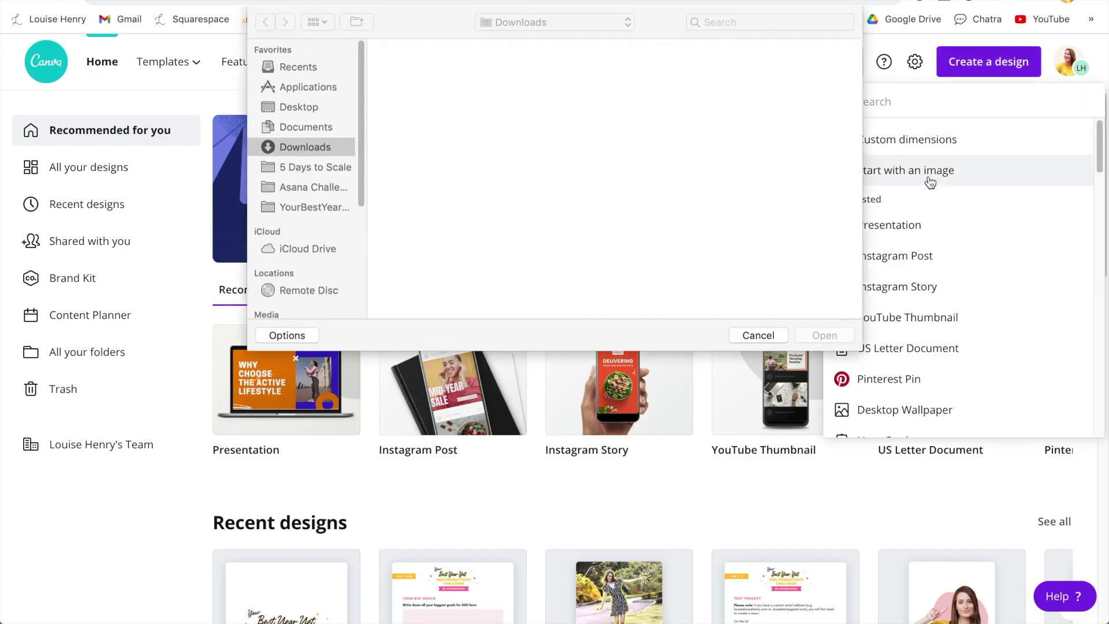
{"action": "left_click", "coordinate": [295, 107]}
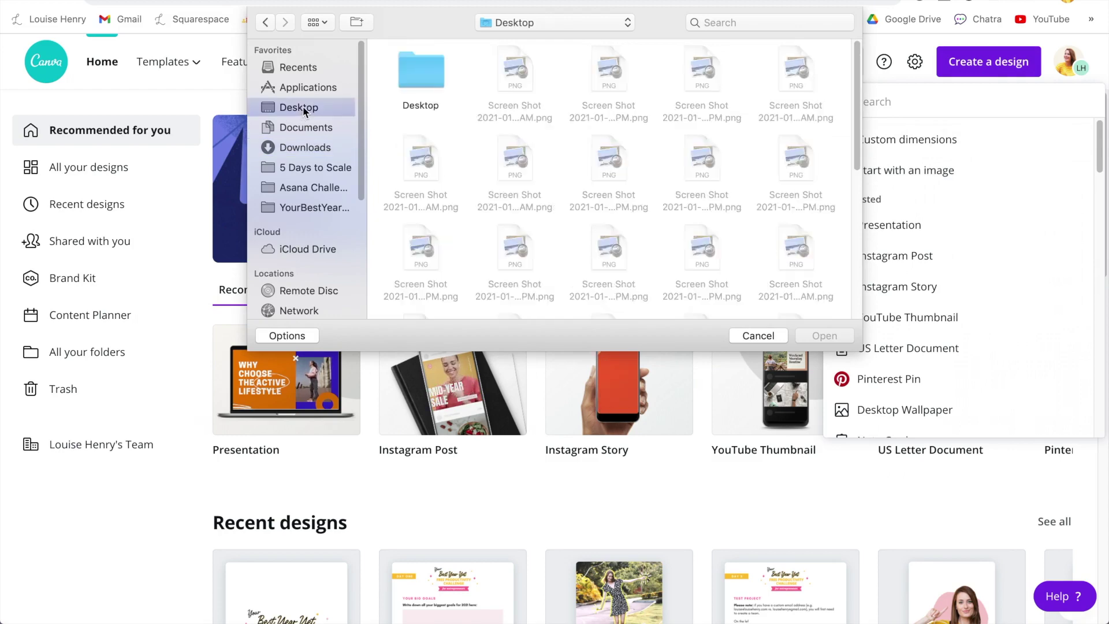
{"action": "left_click", "coordinate": [496, 72]}
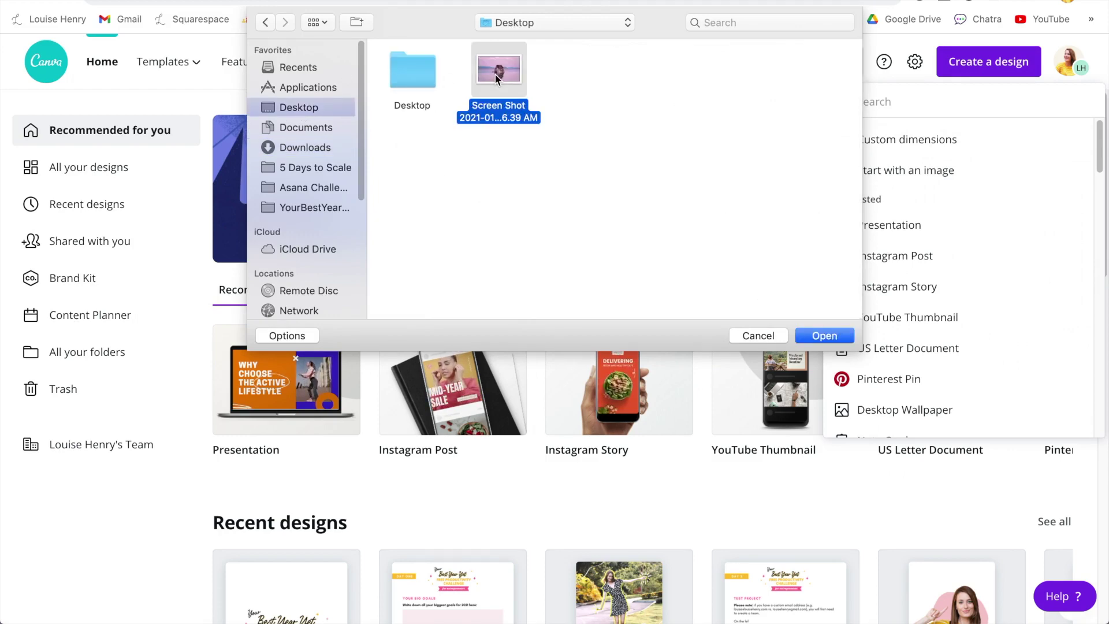
{"action": "double_click", "coordinate": [495, 75]}
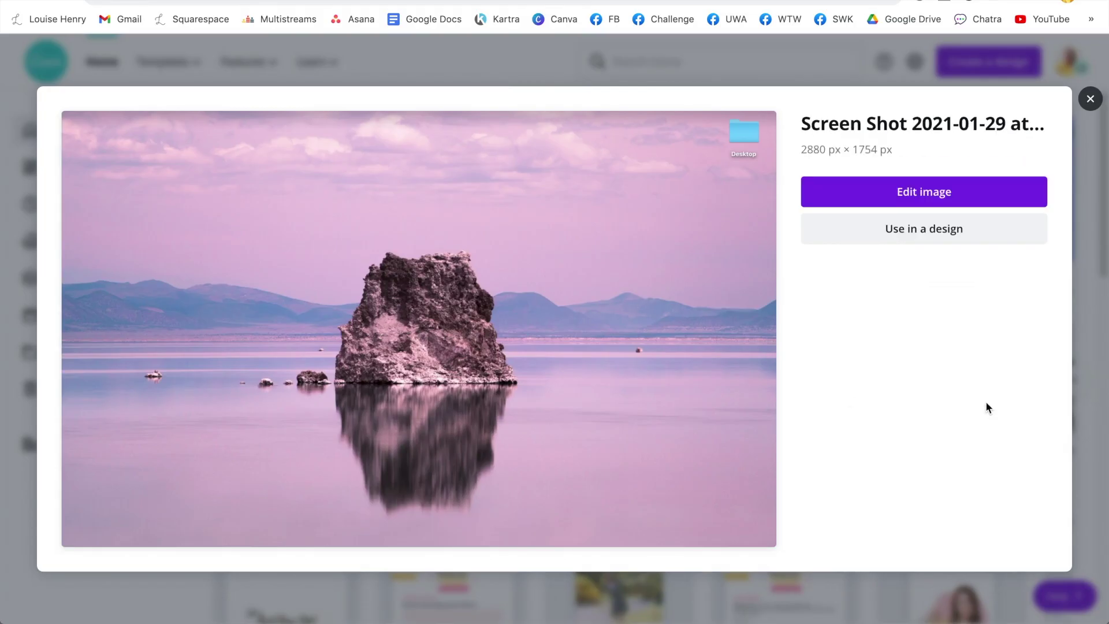
{"action": "left_click", "coordinate": [936, 196]}
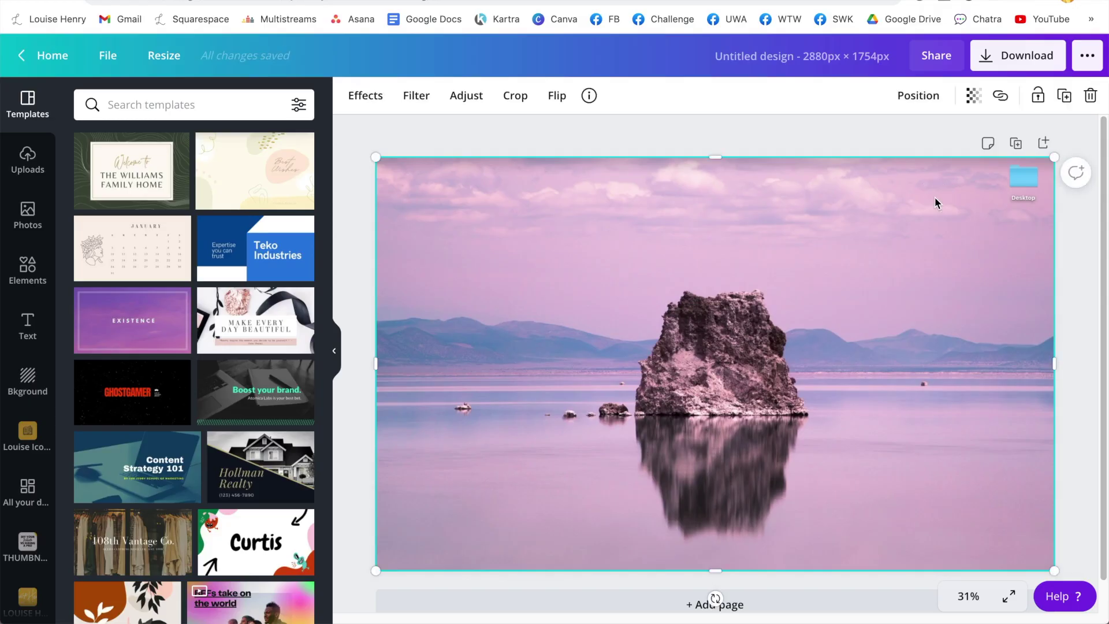
{"action": "key", "text": "Delete"}
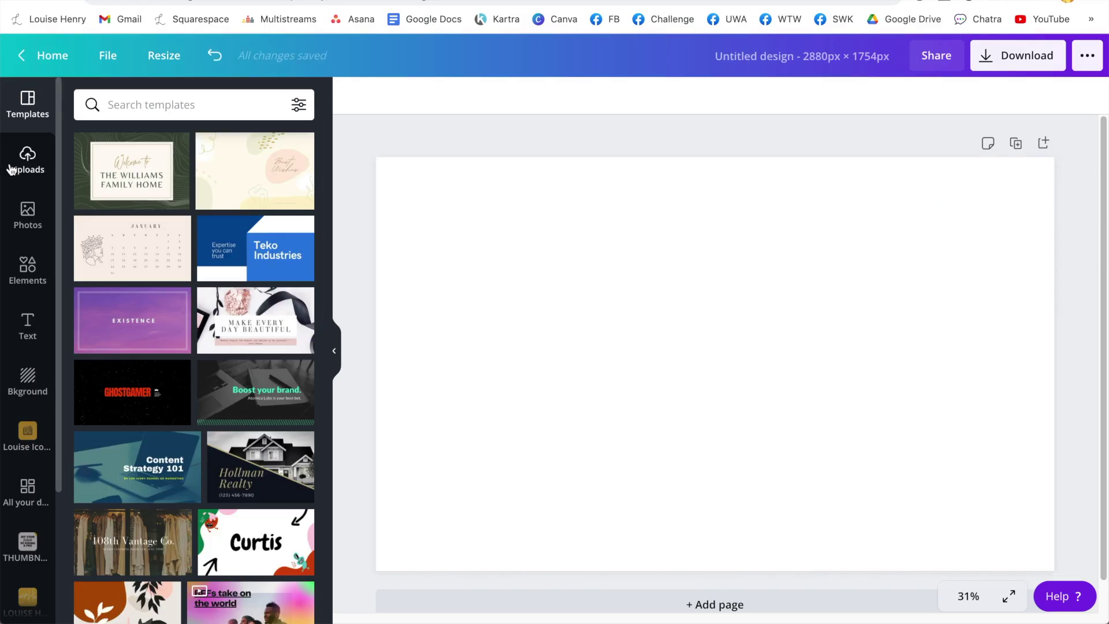
Drag inspo board 1.jpg and inspo board 2.jpg from Downloads into Canva's Uploads.
{"action": "left_click", "coordinate": [27, 159]}
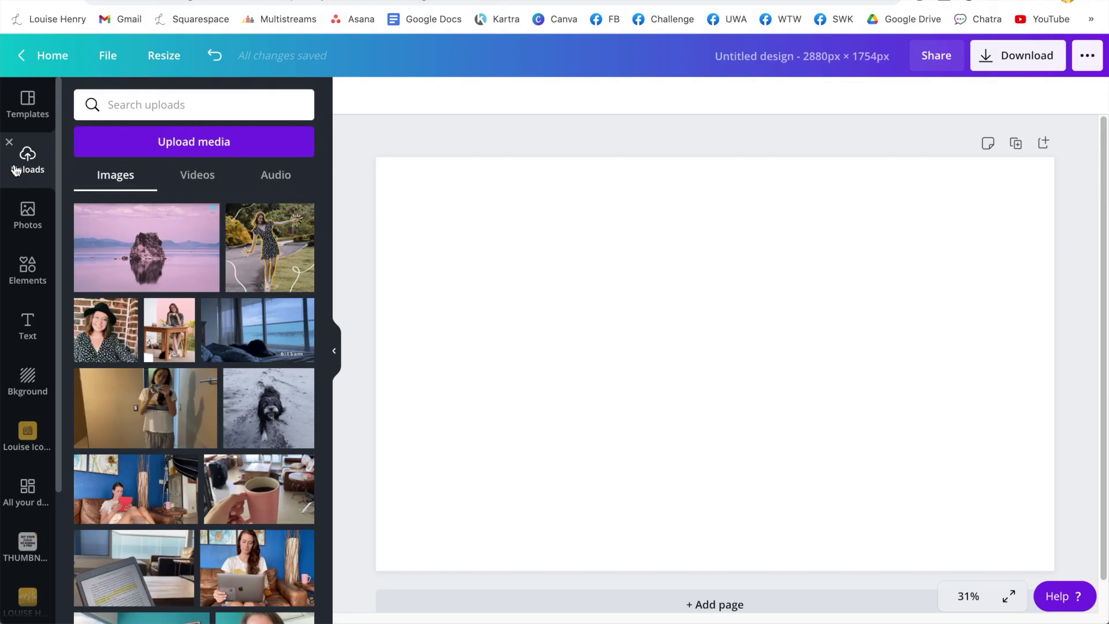
{"action": "left_click", "coordinate": [64, 586]}
{"action": "left_click", "coordinate": [569, 131]}
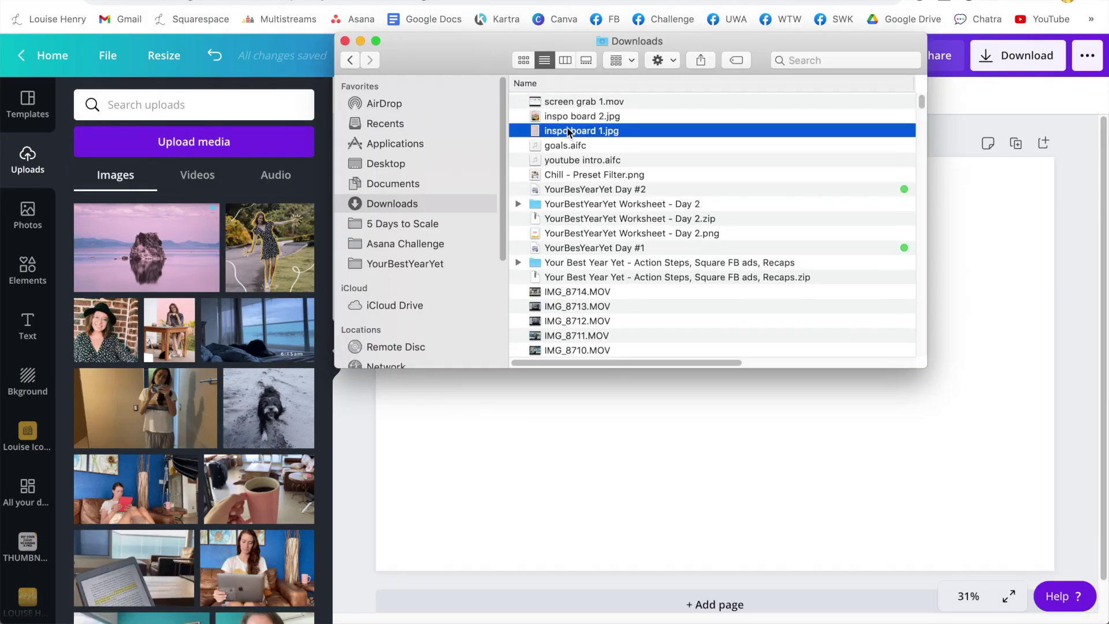
{"action": "left_click", "coordinate": [583, 116], "text": "shift"}
{"action": "left_click_drag", "start_coordinate": [609, 122], "coordinate": [185, 257]}
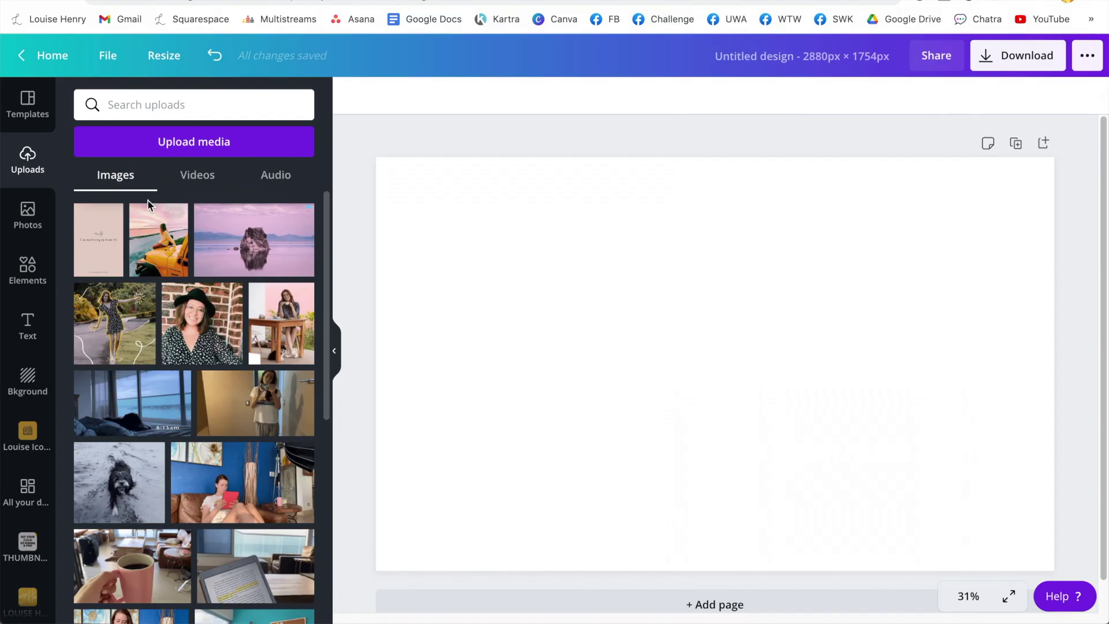
Add the jeep photo, shrink it, and move it to the upper-left.
{"action": "left_click", "coordinate": [153, 250]}
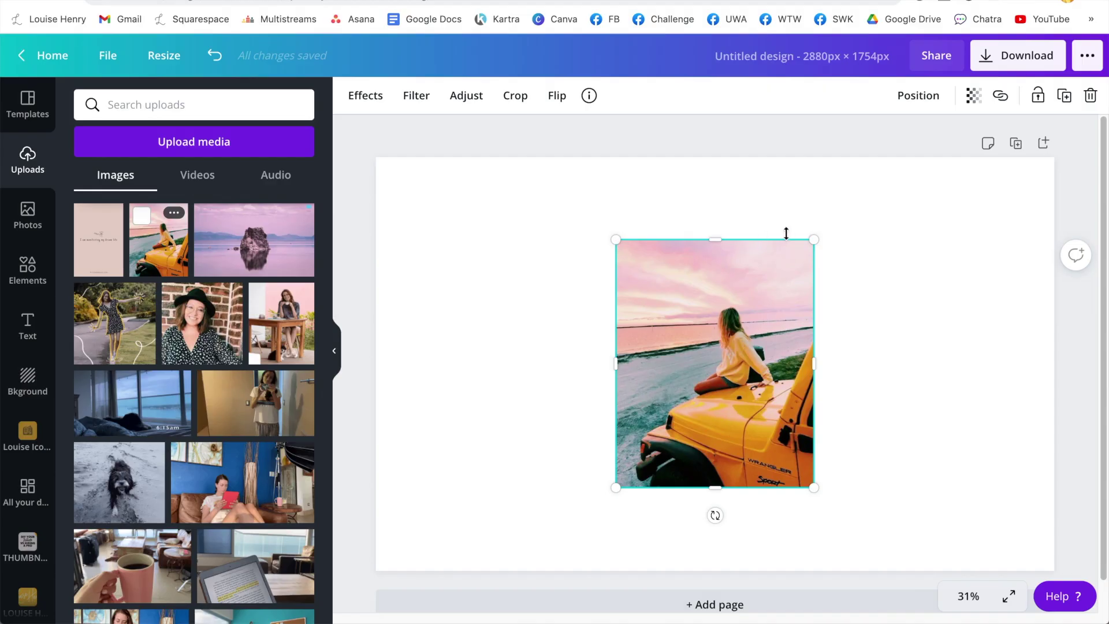
{"action": "left_click_drag", "start_coordinate": [816, 242], "coordinate": [773, 312]}
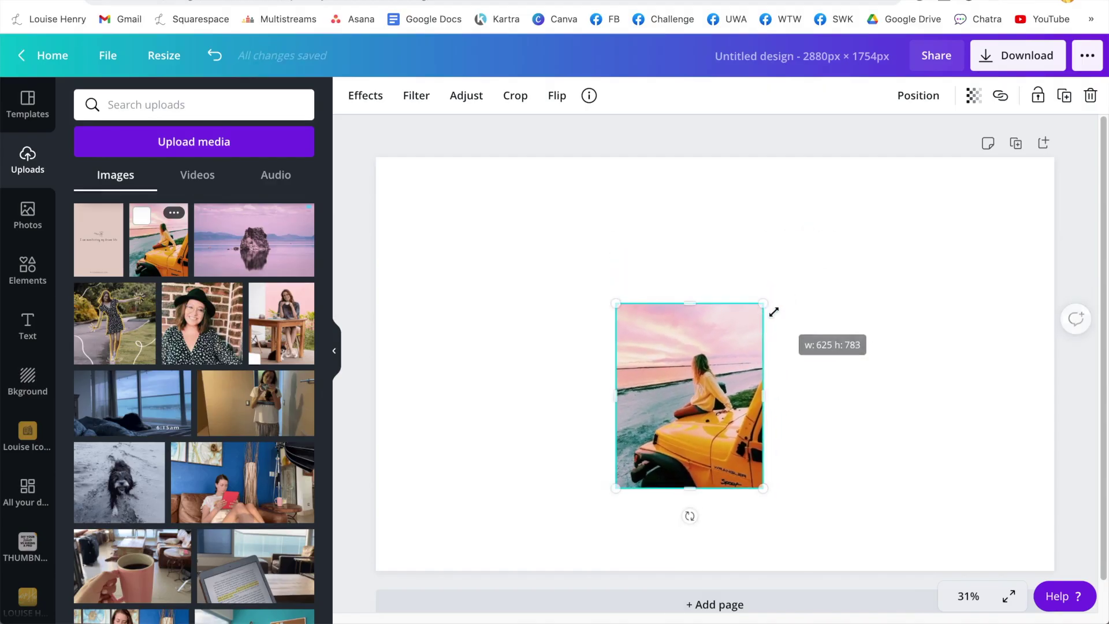
{"action": "left_click_drag", "start_coordinate": [702, 409], "coordinate": [482, 282]}
{"action": "left_click", "coordinate": [667, 319]}
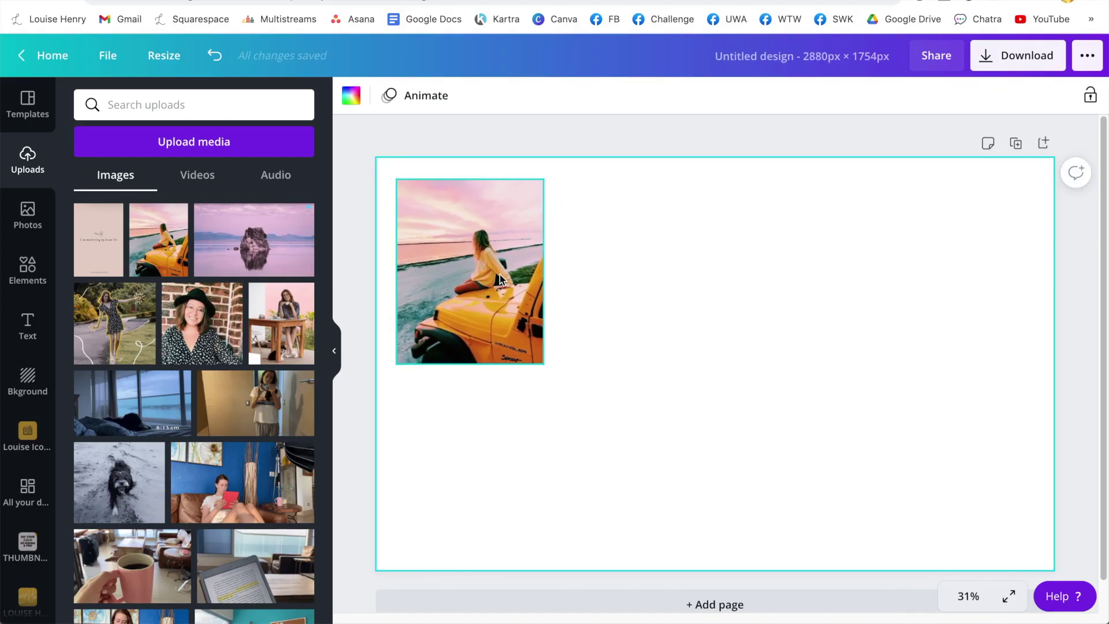
Add the pink quote card beside the jeep and a shrunken meditation photo at top right.
{"action": "left_click", "coordinate": [92, 250]}
{"action": "left_click_drag", "start_coordinate": [707, 382], "coordinate": [603, 359]}
{"action": "left_click_drag", "start_coordinate": [501, 470], "coordinate": [513, 442]}
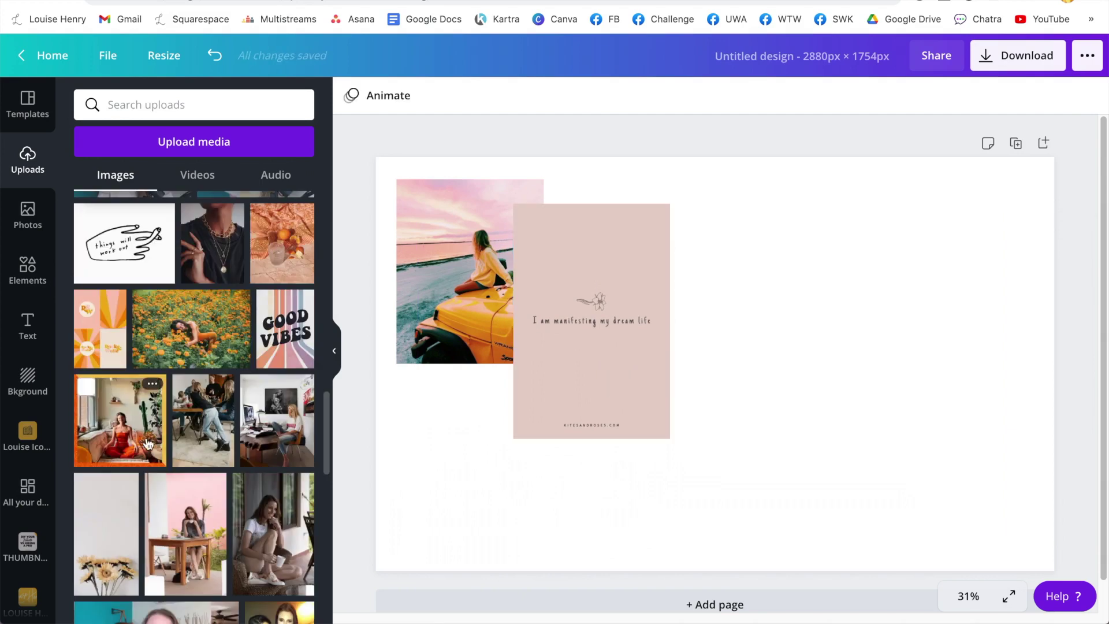
{"action": "left_click", "coordinate": [123, 435]}
{"action": "left_click_drag", "start_coordinate": [834, 247], "coordinate": [738, 340]}
{"action": "left_click_drag", "start_coordinate": [719, 402], "coordinate": [987, 258]}
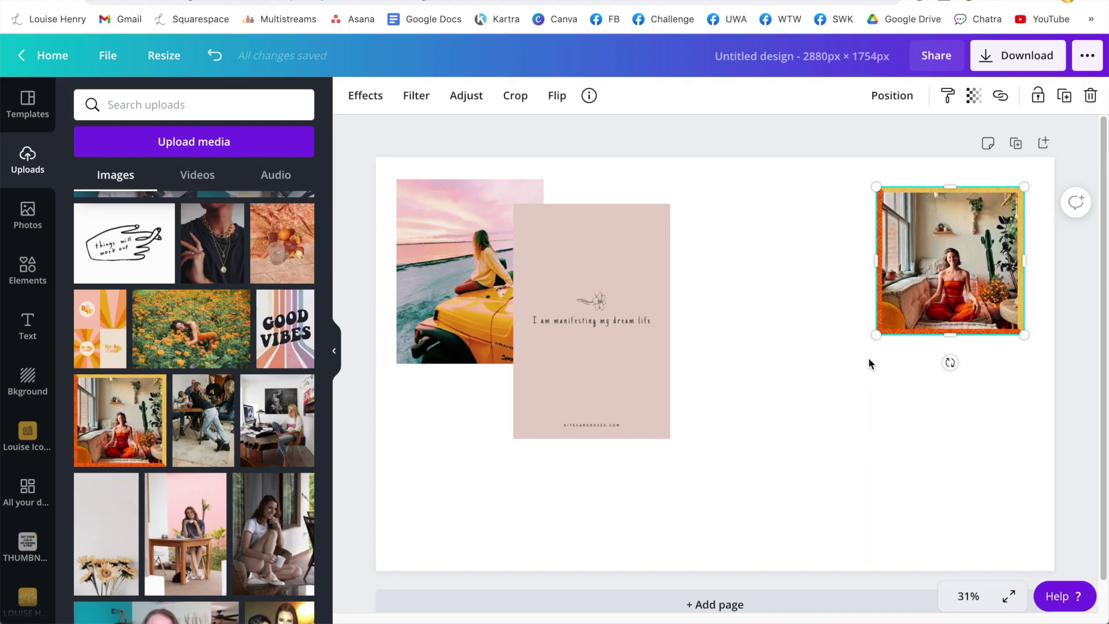
{"action": "left_click", "coordinate": [563, 272]}
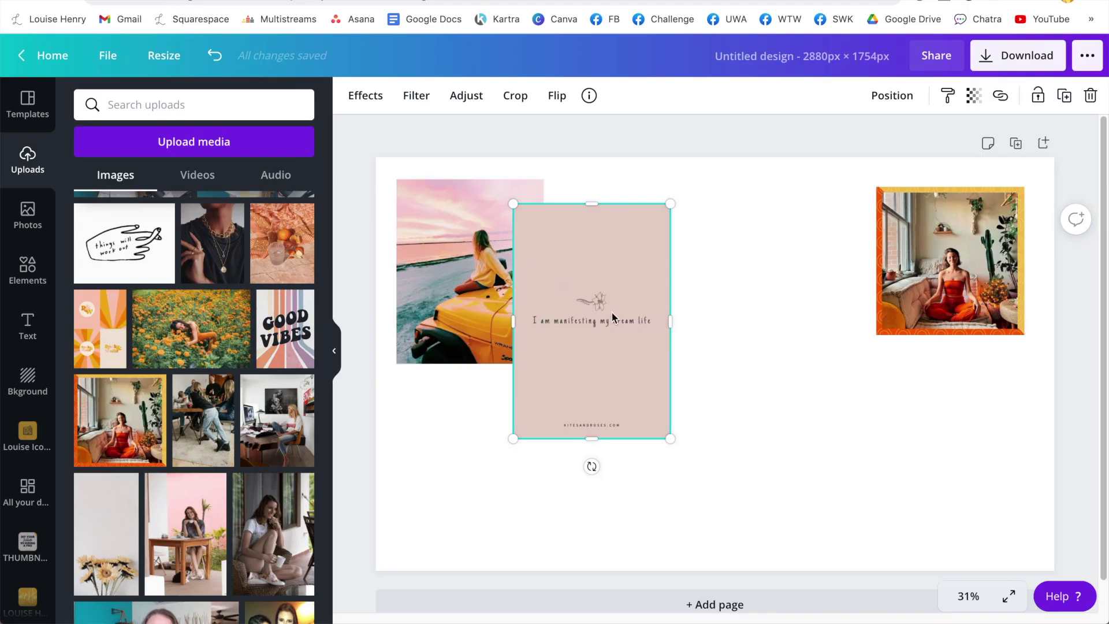
Send the quote card behind the jeep photo and move the meditation photo beside it.
{"action": "left_click", "coordinate": [907, 104]}
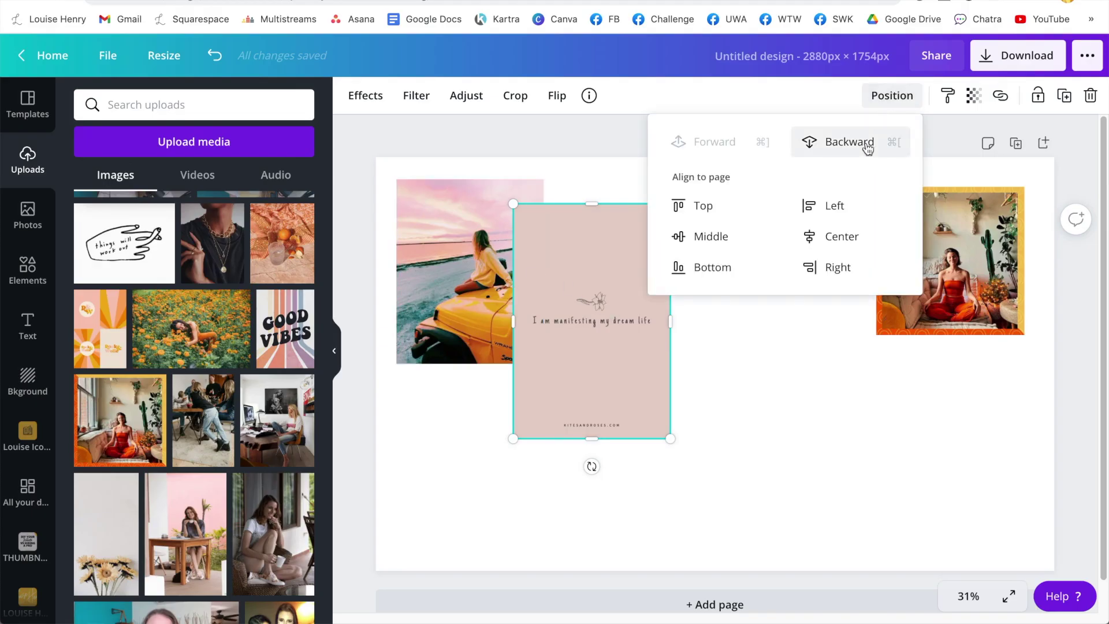
{"action": "left_click", "coordinate": [869, 147]}
{"action": "left_click", "coordinate": [788, 408]}
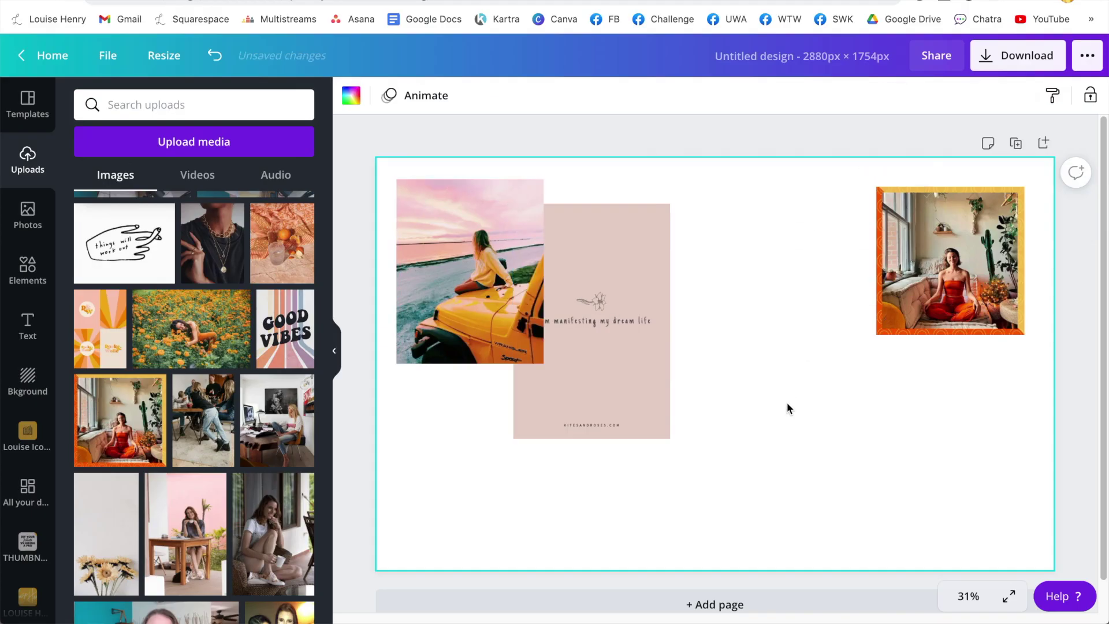
{"action": "left_click_drag", "start_coordinate": [933, 272], "coordinate": [734, 266]}
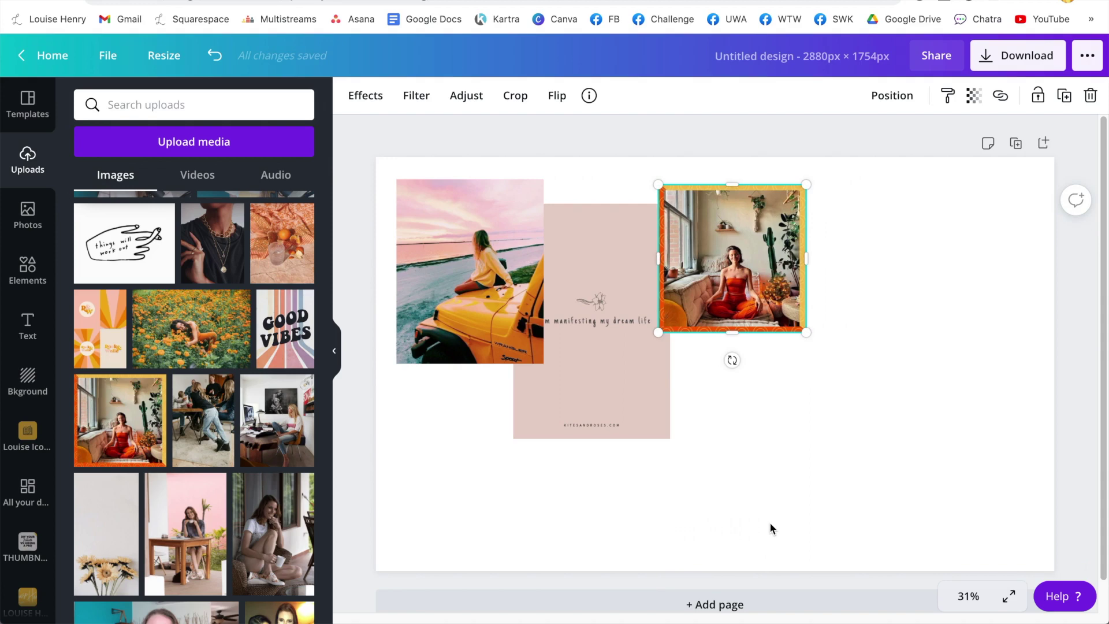
Add the GOOD VIBES graphic, group-at-table photo and shrunken necklace photo.
{"action": "left_click", "coordinate": [285, 329]}
{"action": "left_click_drag", "start_coordinate": [700, 384], "coordinate": [666, 331]}
{"action": "left_click", "coordinate": [203, 420]}
{"action": "left_click", "coordinate": [212, 242]}
{"action": "left_click_drag", "start_coordinate": [812, 240], "coordinate": [750, 317]}
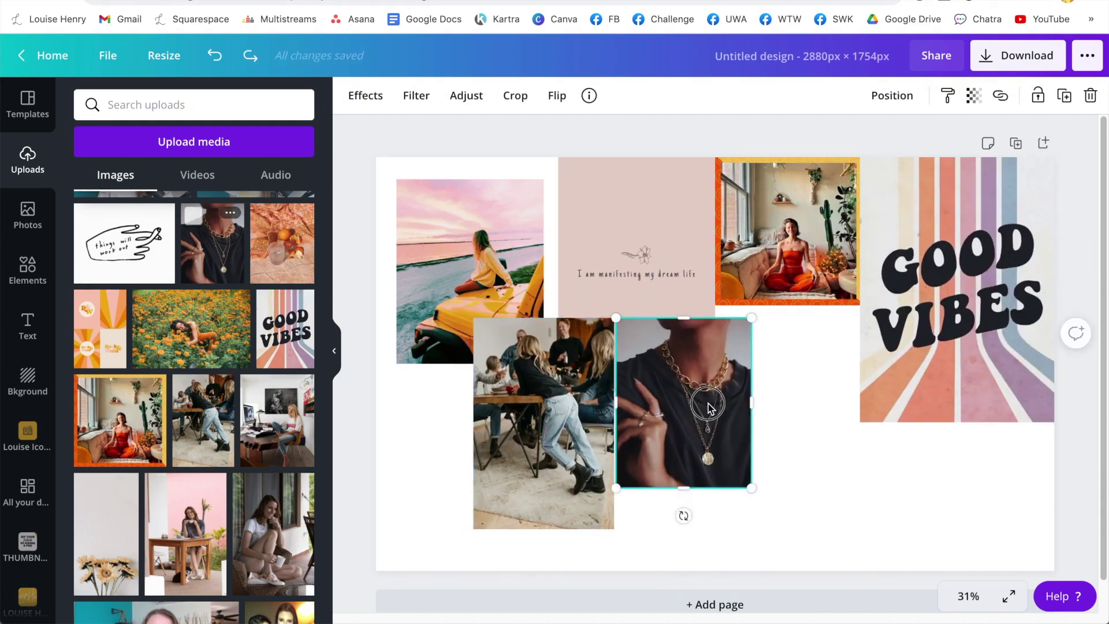
Position and crop the necklace photo, then place the marigold field and Rock&Wolle graphics.
{"action": "left_click_drag", "start_coordinate": [698, 416], "coordinate": [718, 416]}
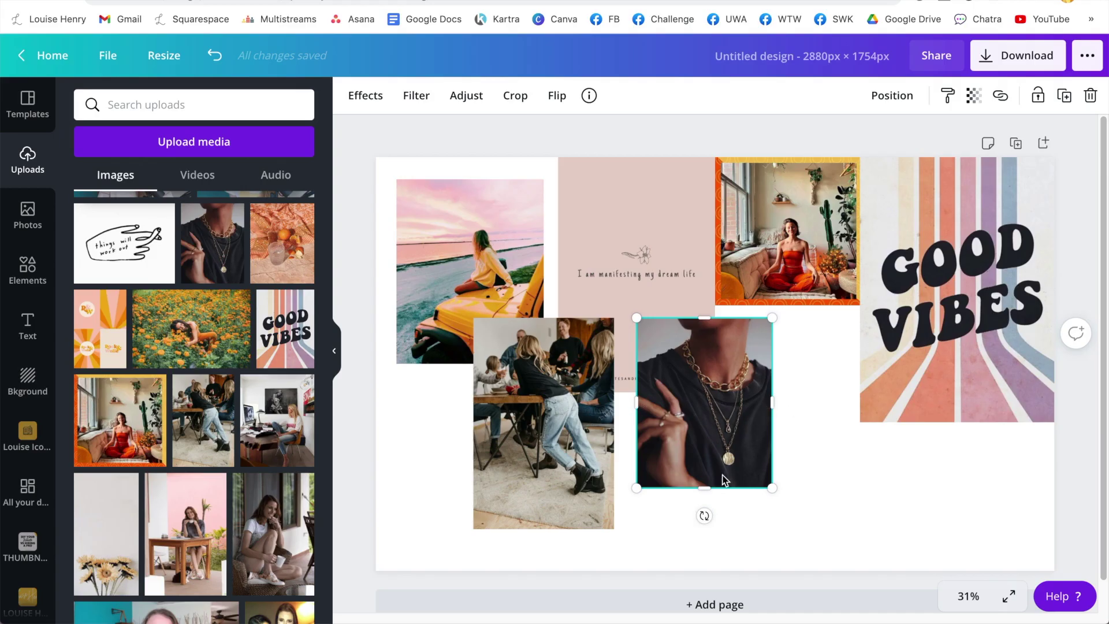
{"action": "mouse_move", "coordinate": [706, 488]}
{"action": "left_mouse_down"}
{"action": "mouse_move", "coordinate": [696, 382]}
{"action": "mouse_move", "coordinate": [688, 532]}
{"action": "mouse_move", "coordinate": [704, 488]}
{"action": "left_mouse_up"}
{"action": "left_click_drag", "start_coordinate": [191, 329], "coordinate": [912, 474]}
{"action": "left_click_drag", "start_coordinate": [100, 329], "coordinate": [737, 372]}
{"action": "mouse_move", "coordinate": [125, 243]}
{"action": "left_mouse_down"}
{"action": "mouse_move", "coordinate": [647, 423]}
{"action": "mouse_move", "coordinate": [790, 364]}
{"action": "left_mouse_up"}
Add the sunflower photo to complete the full-page collage layout.
{"action": "left_click", "coordinate": [1089, 273]}
{"action": "left_click_drag", "start_coordinate": [106, 534], "coordinate": [703, 446]}
{"action": "left_click", "coordinate": [1090, 403]}
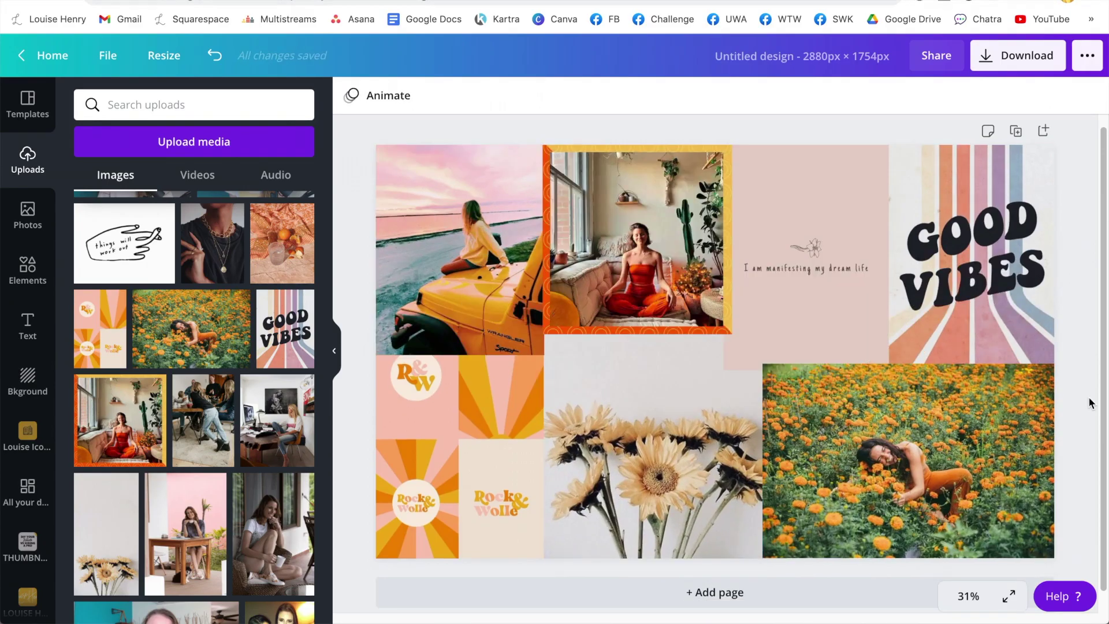
{"action": "left_click", "coordinate": [1016, 60]}
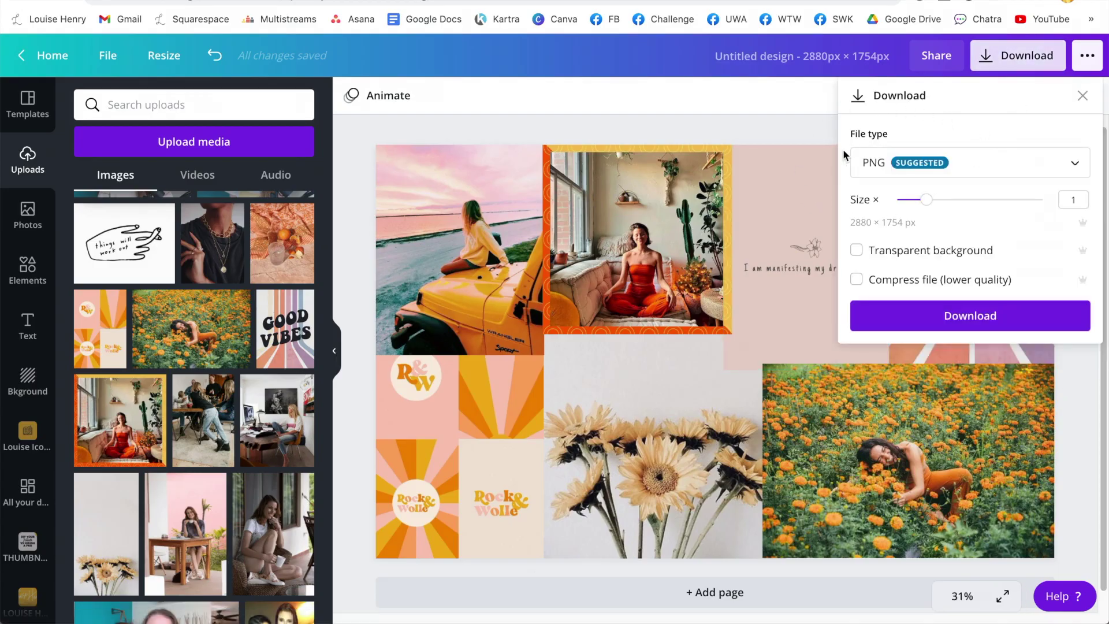
Download the collage as PNG, saving VISION BOARD.png to Downloads.
{"action": "left_click", "coordinate": [971, 316]}
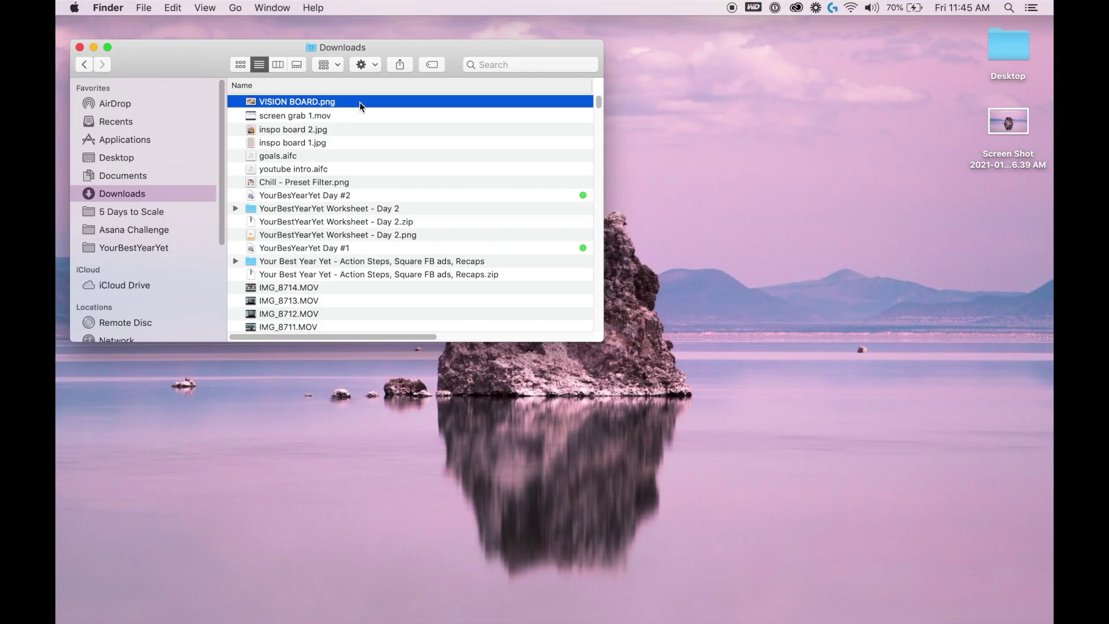
Set VISION BOARD.png as the Mac desktop picture, then close the Downloads Finder window.
{"action": "right_click", "coordinate": [359, 101]}
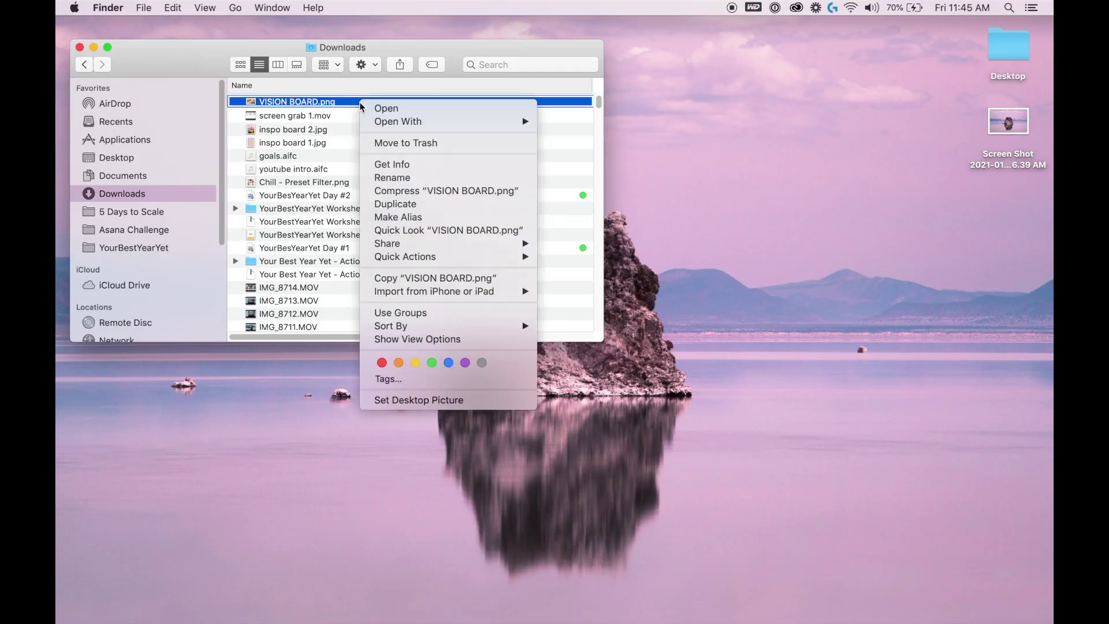
{"action": "left_click", "coordinate": [436, 406]}
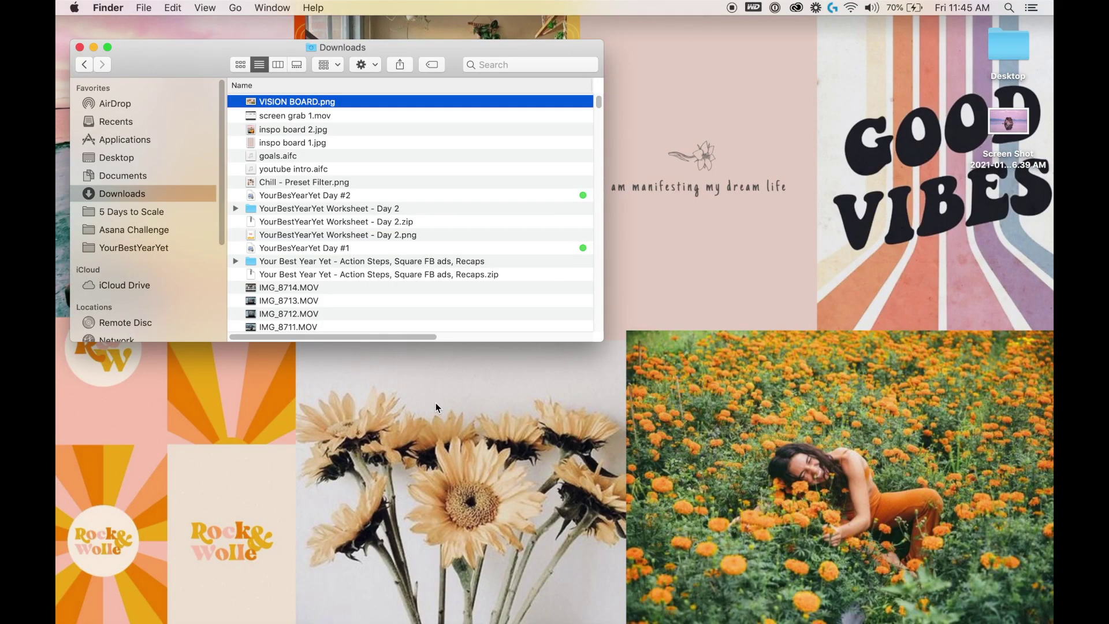
{"action": "left_click", "coordinate": [80, 47]}
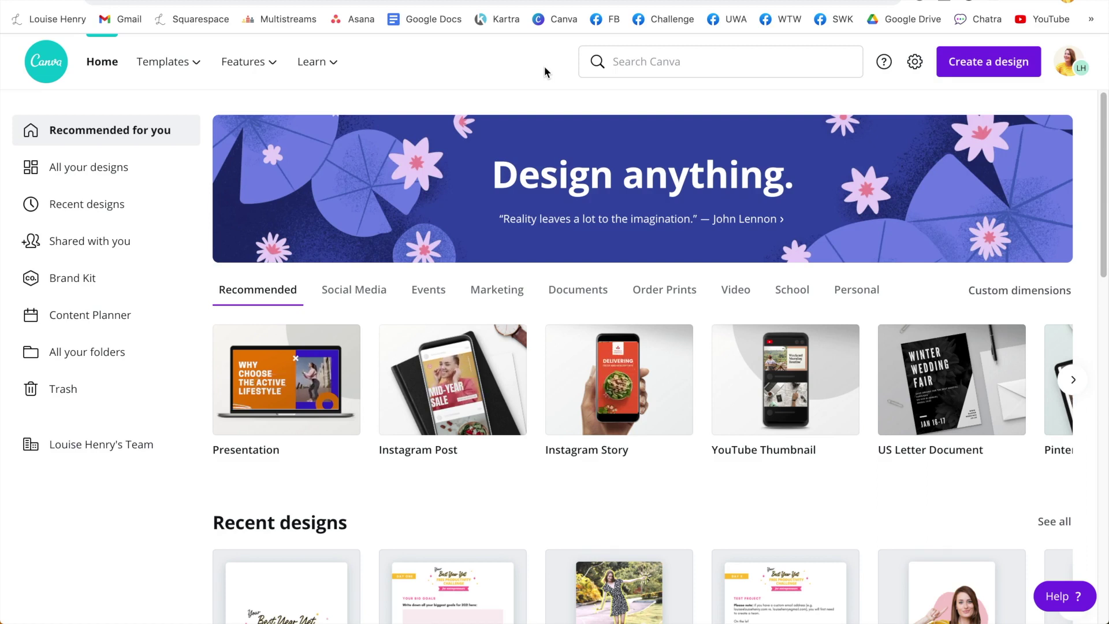
Create a new Canva design starting from the image IMG_8730.PNG in Downloads.
{"action": "left_click", "coordinate": [993, 70]}
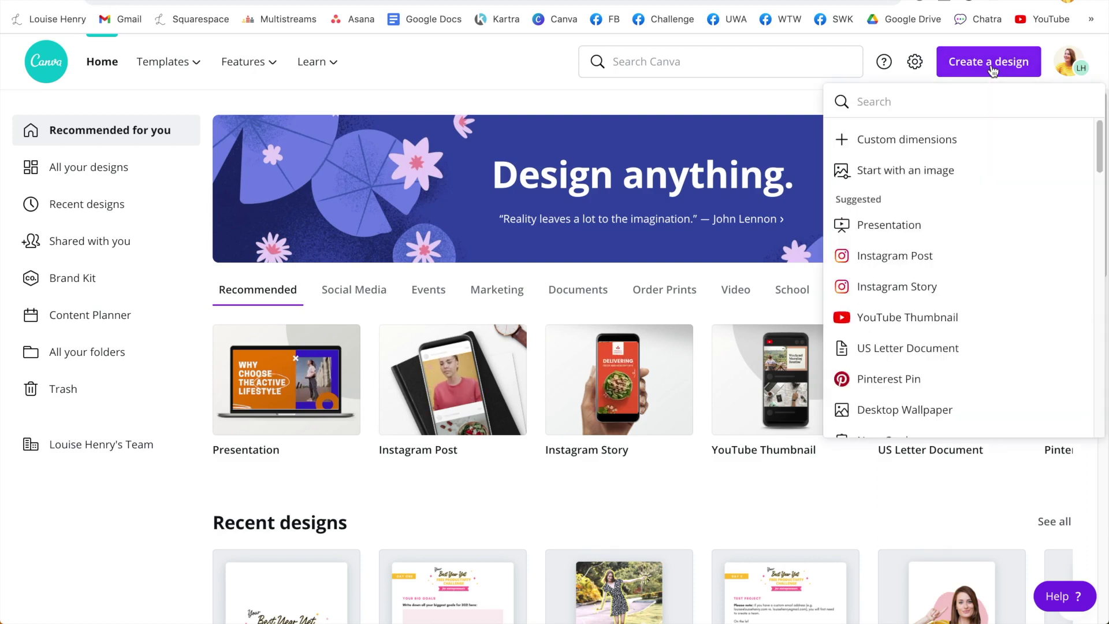
{"action": "left_click", "coordinate": [959, 177]}
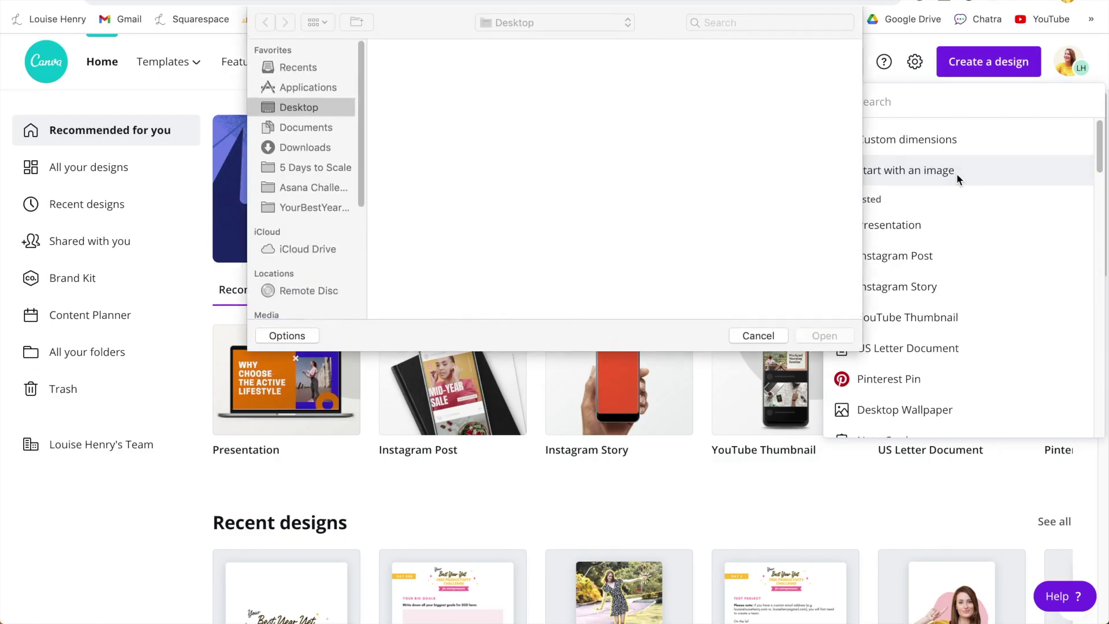
{"action": "left_click", "coordinate": [455, 81]}
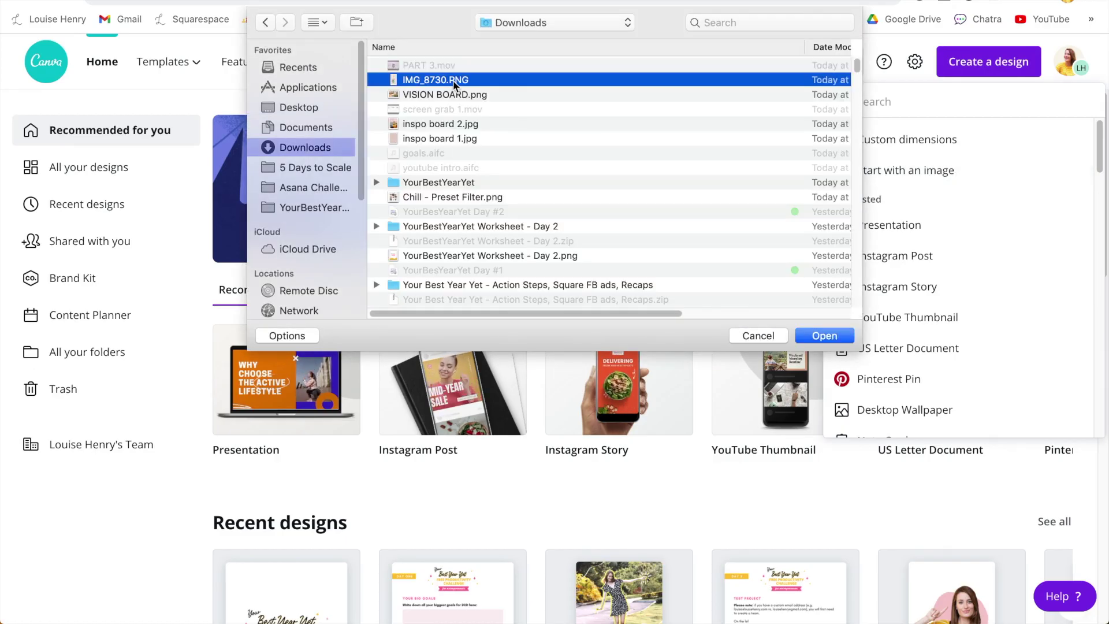
{"action": "double_click", "coordinate": [454, 82]}
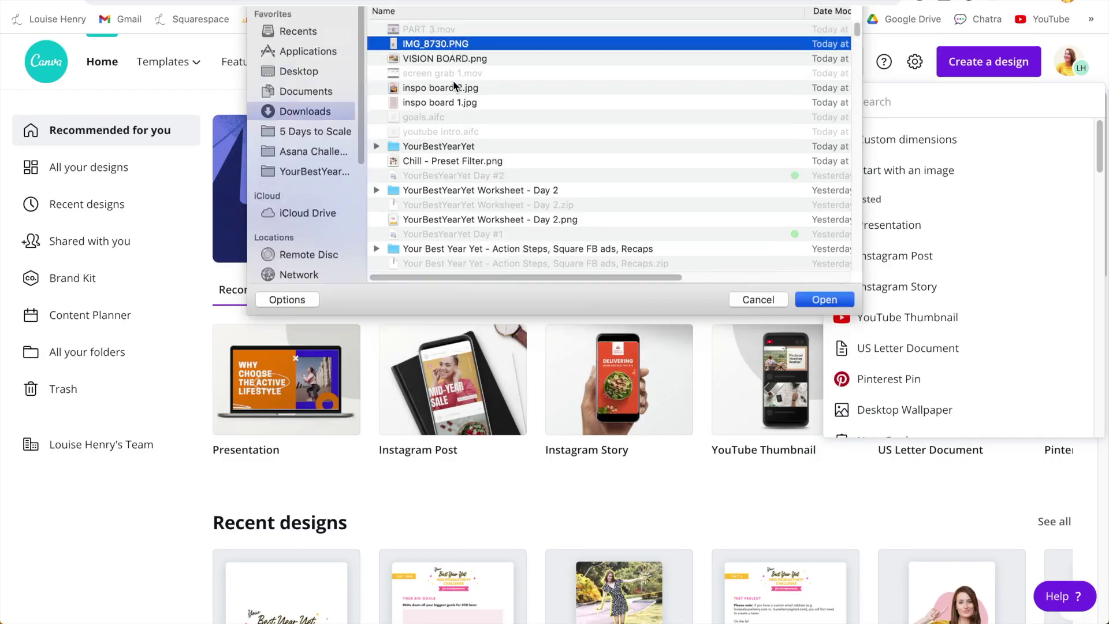